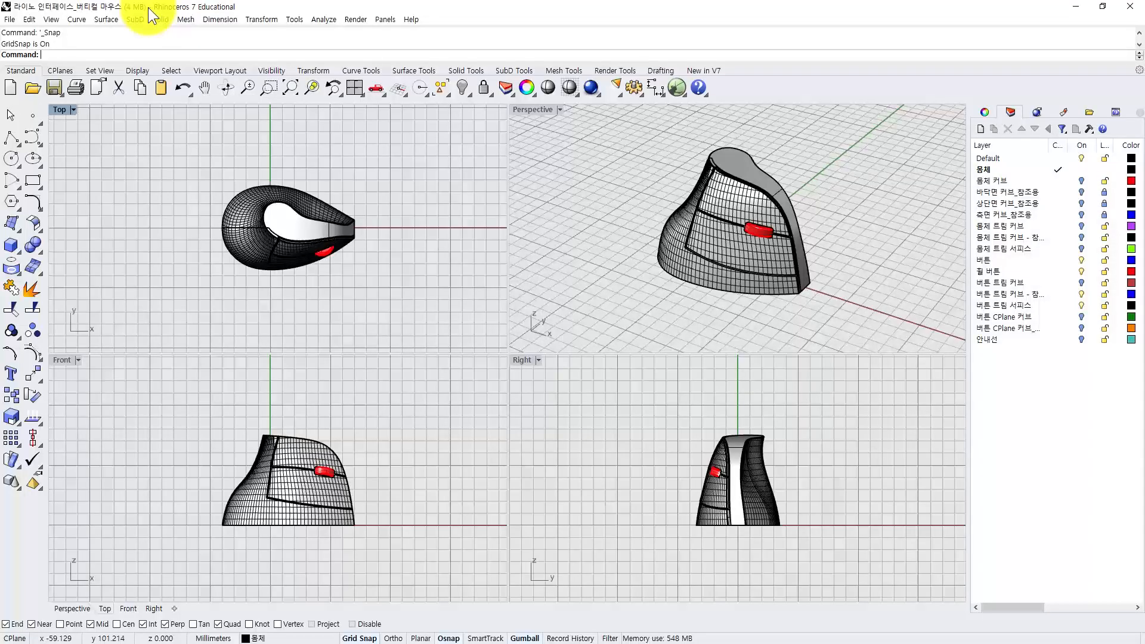
pyautogui.click(28, 19)
pyautogui.moveTo(45, 20)
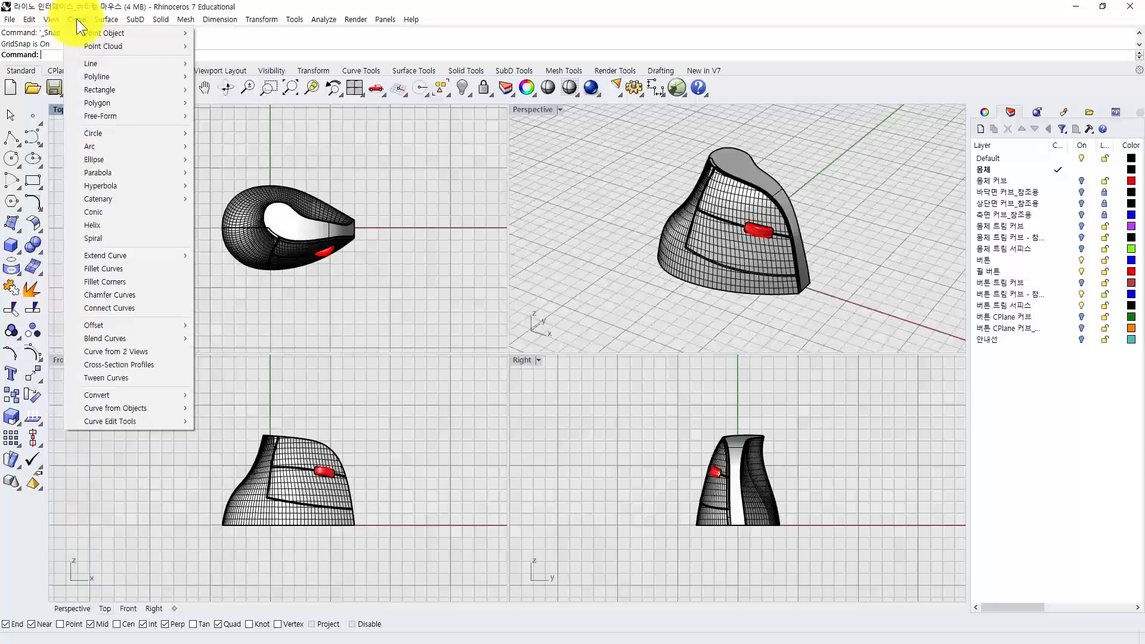
pyautogui.moveTo(153, 19)
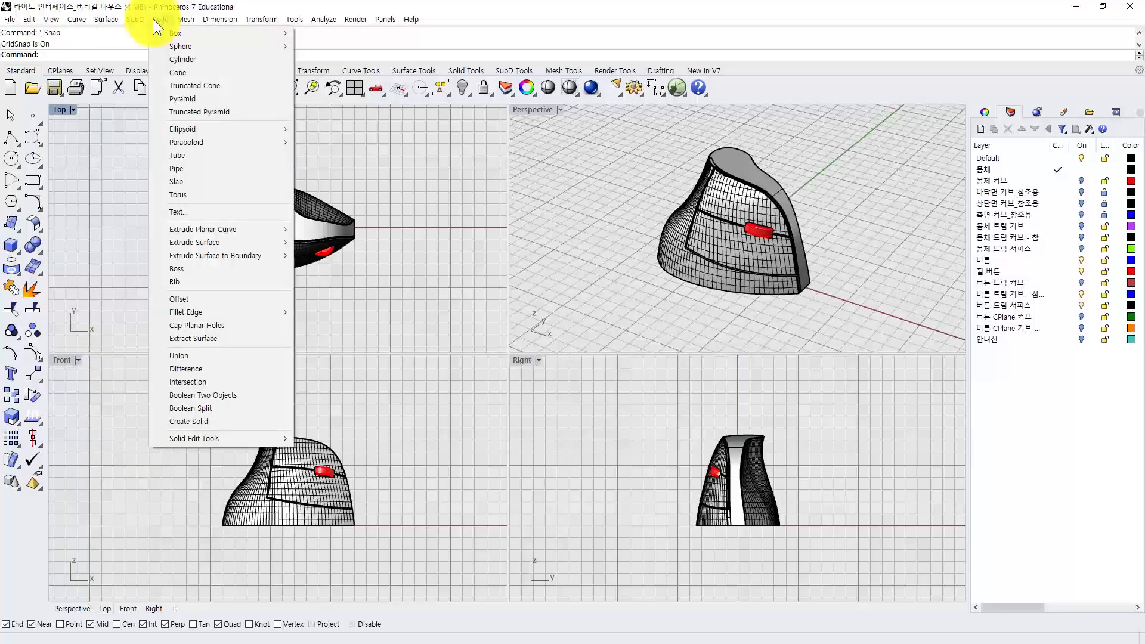
pyautogui.moveTo(207, 22)
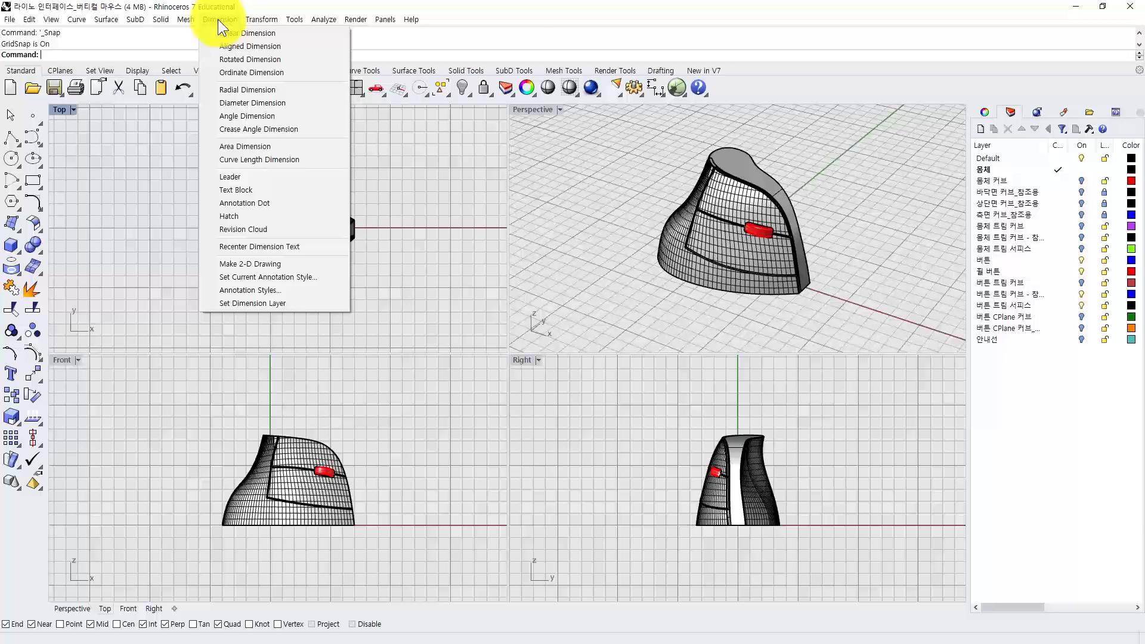
pyautogui.moveTo(245, 20)
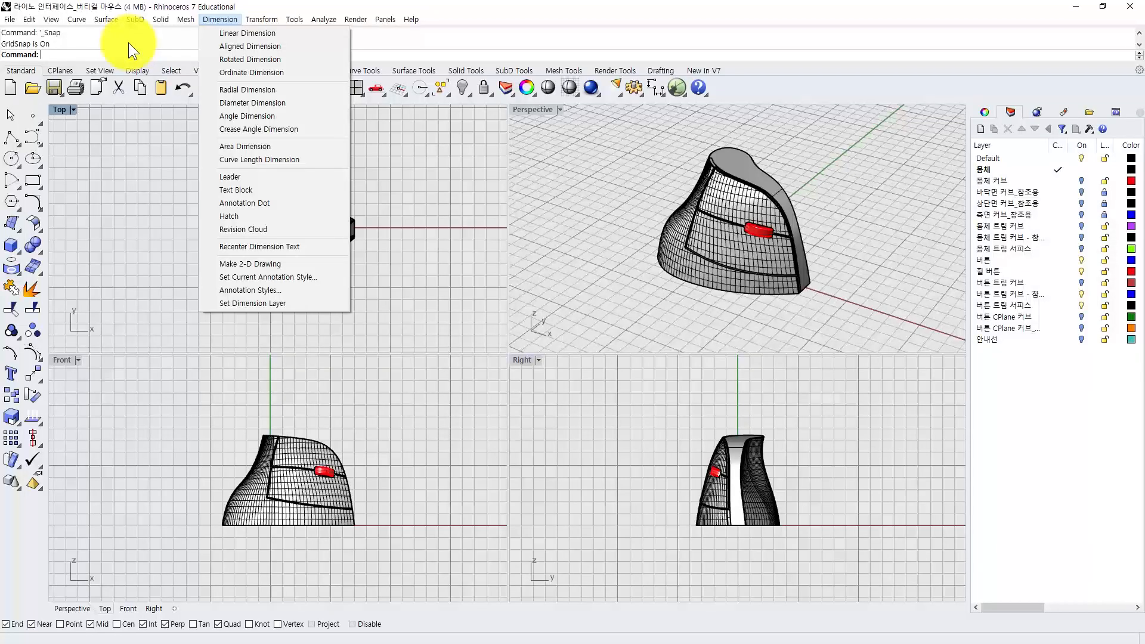
pyautogui.click(113, 38)
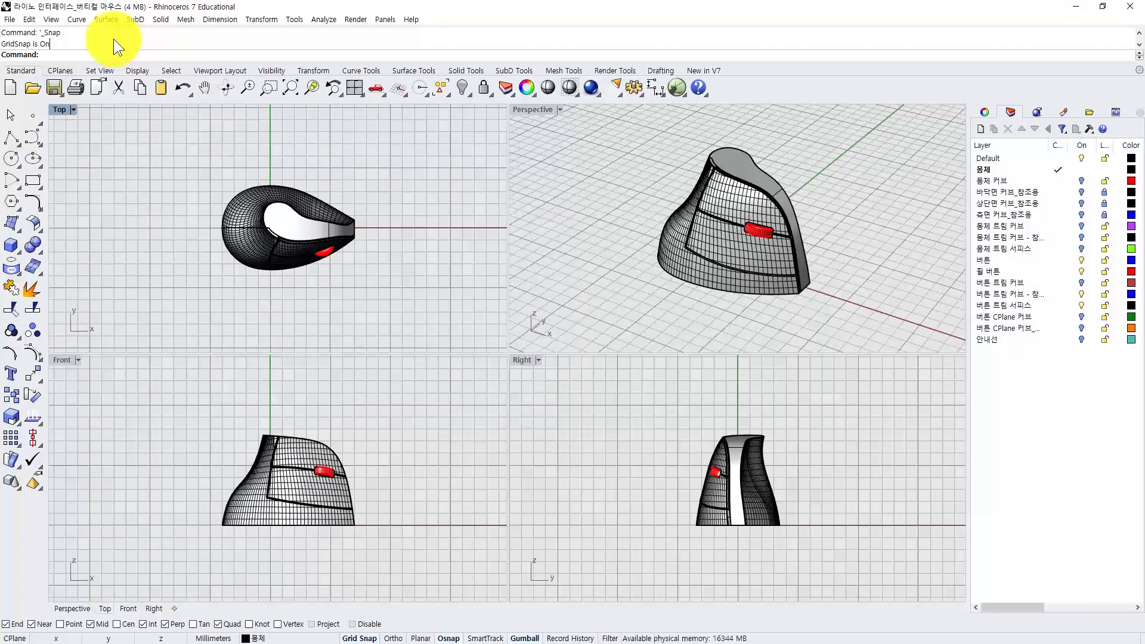
# - Review the logged commands in the full command history window, close it, and enter M at the command prompt
pyautogui.press('F2')
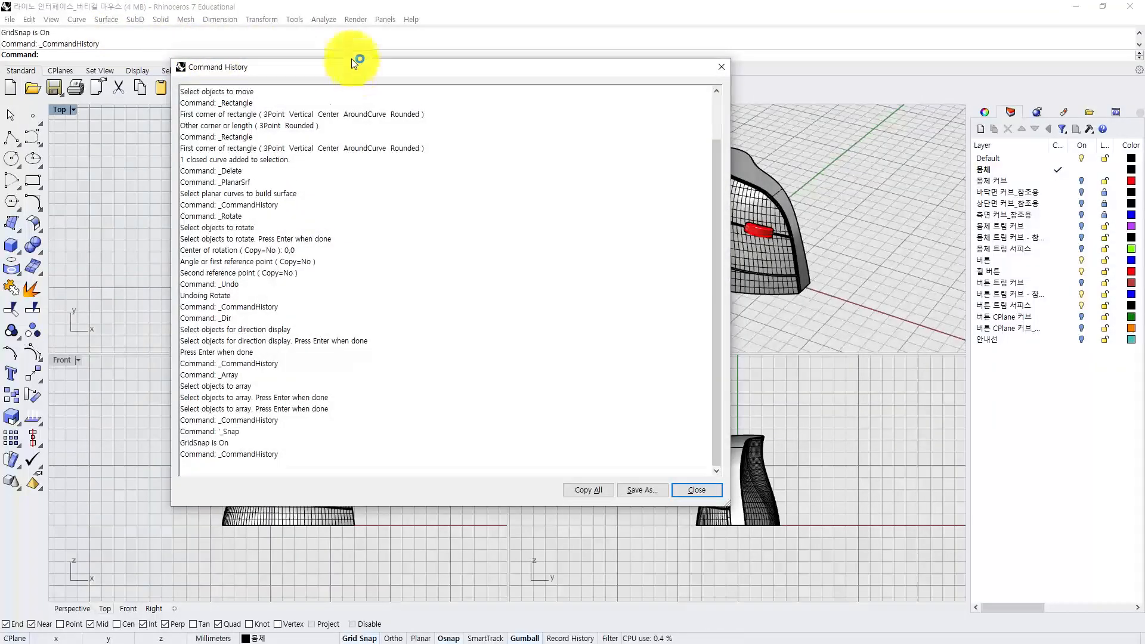
pyautogui.moveTo(352, 59); pyautogui.dragTo(348, 38)
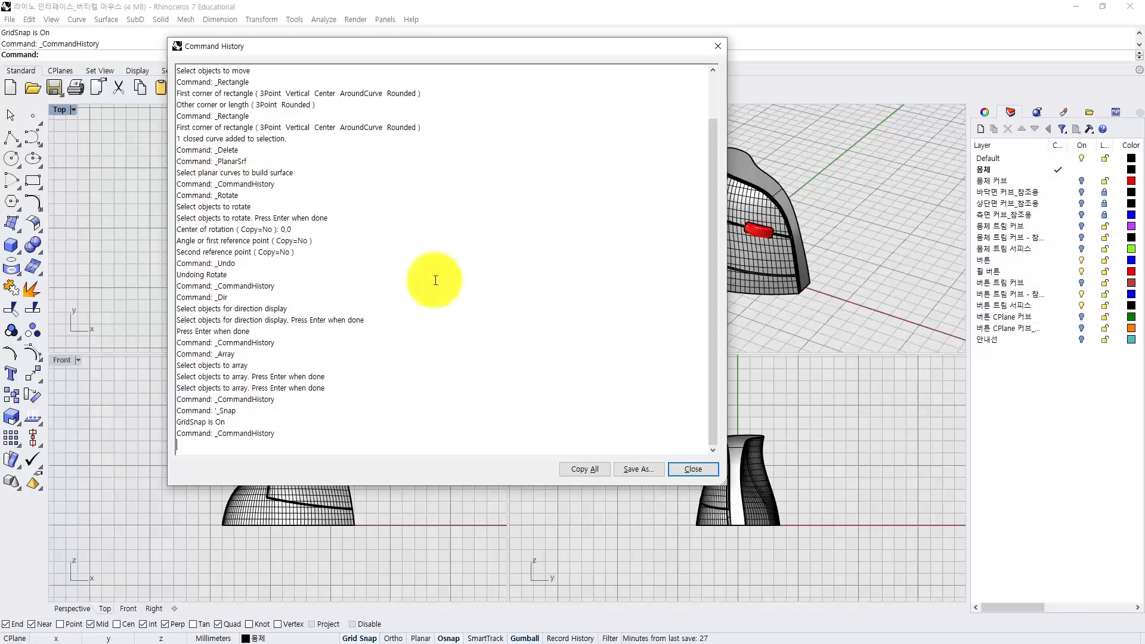
pyautogui.click(688, 470)
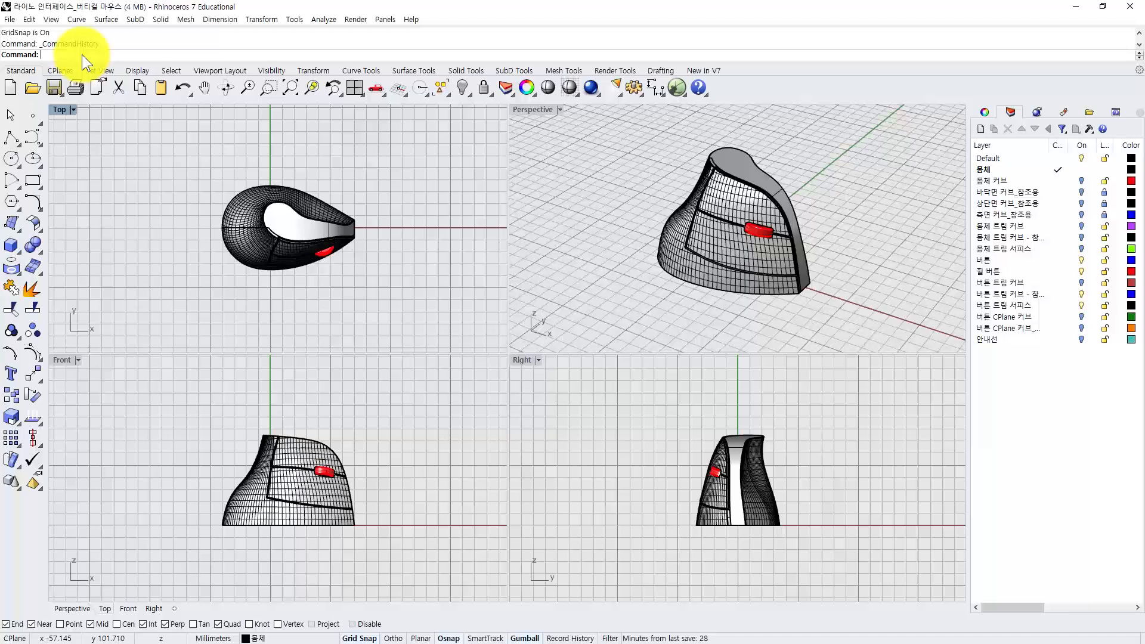
pyautogui.write('M')
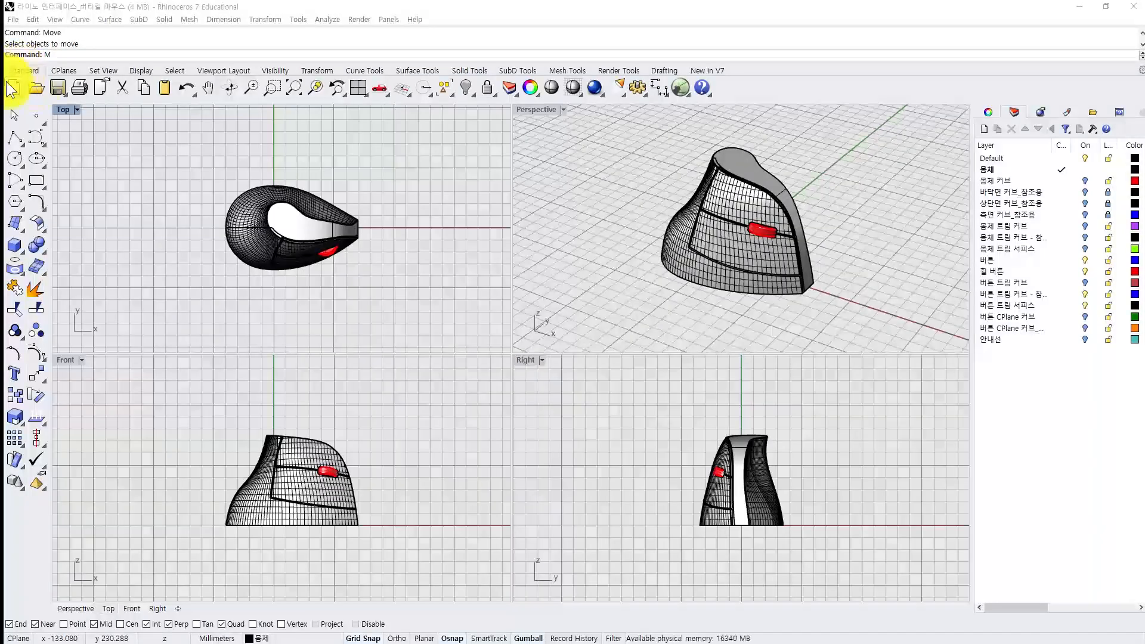
# - Look through the Set View, Display, Viewport Layout and Visibility tool sets, and return to the Standard set
pyautogui.click(105, 71)
pyautogui.click(148, 70)
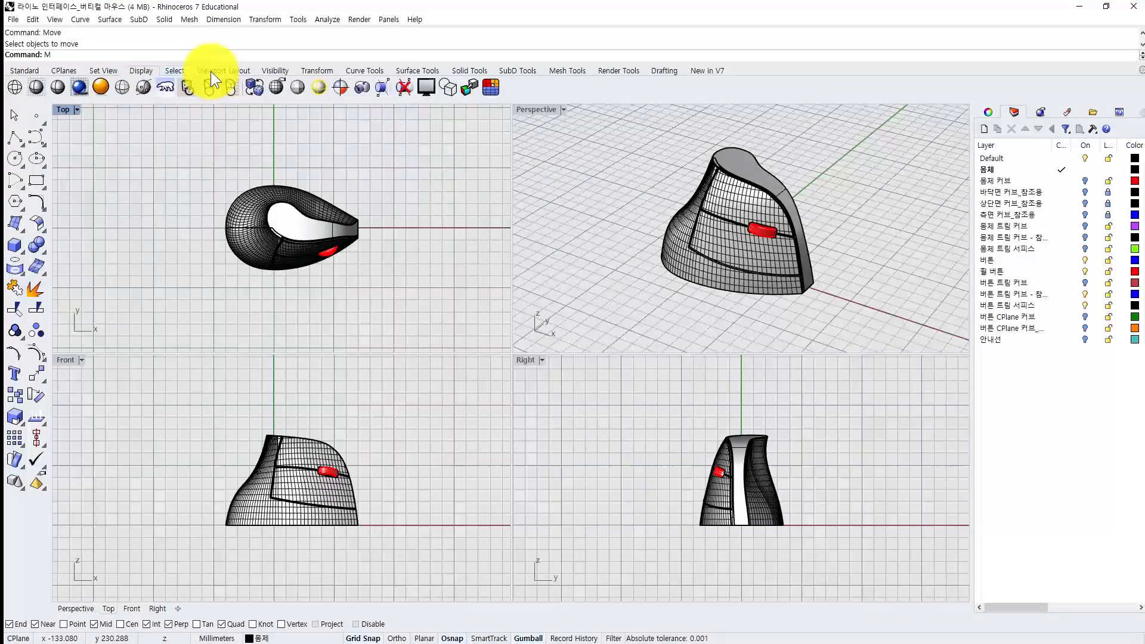
pyautogui.click(231, 71)
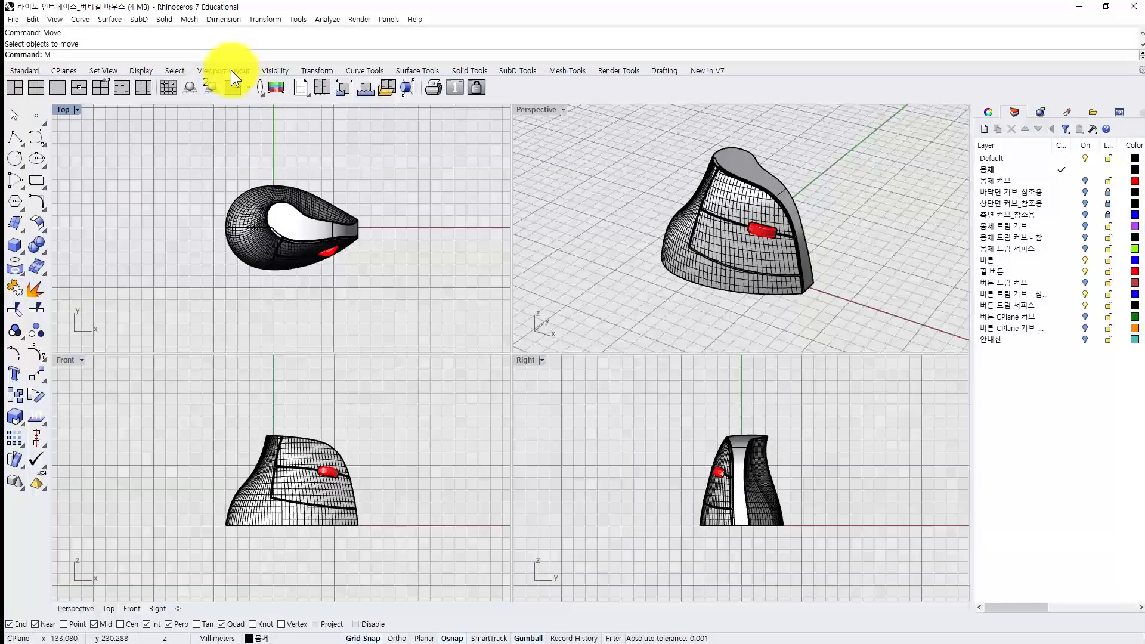
pyautogui.click(275, 71)
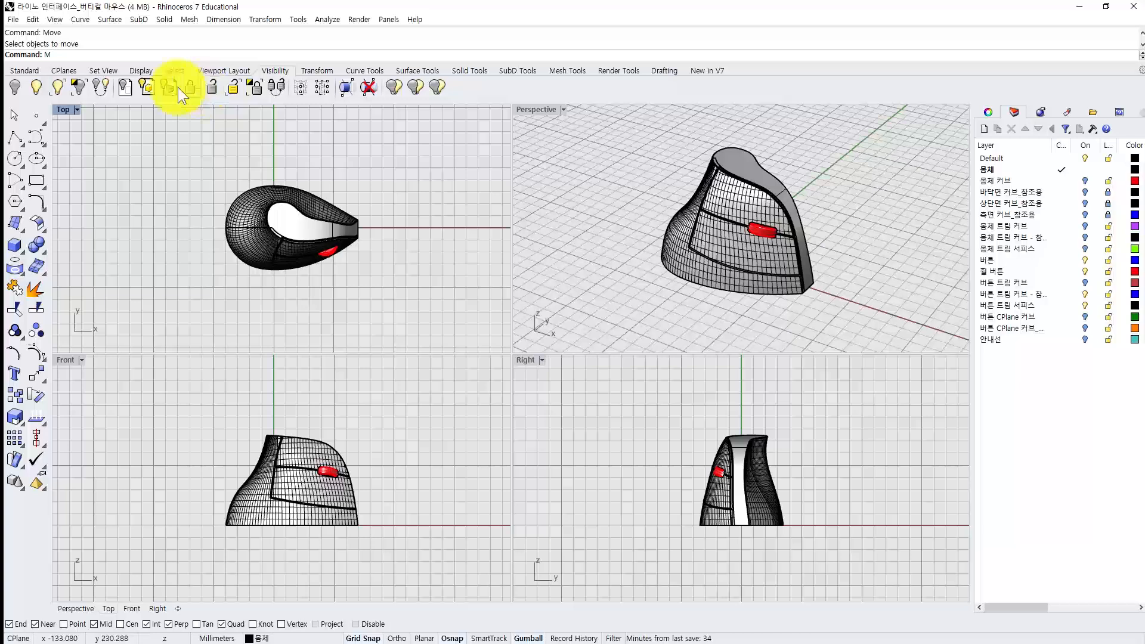
pyautogui.click(19, 69)
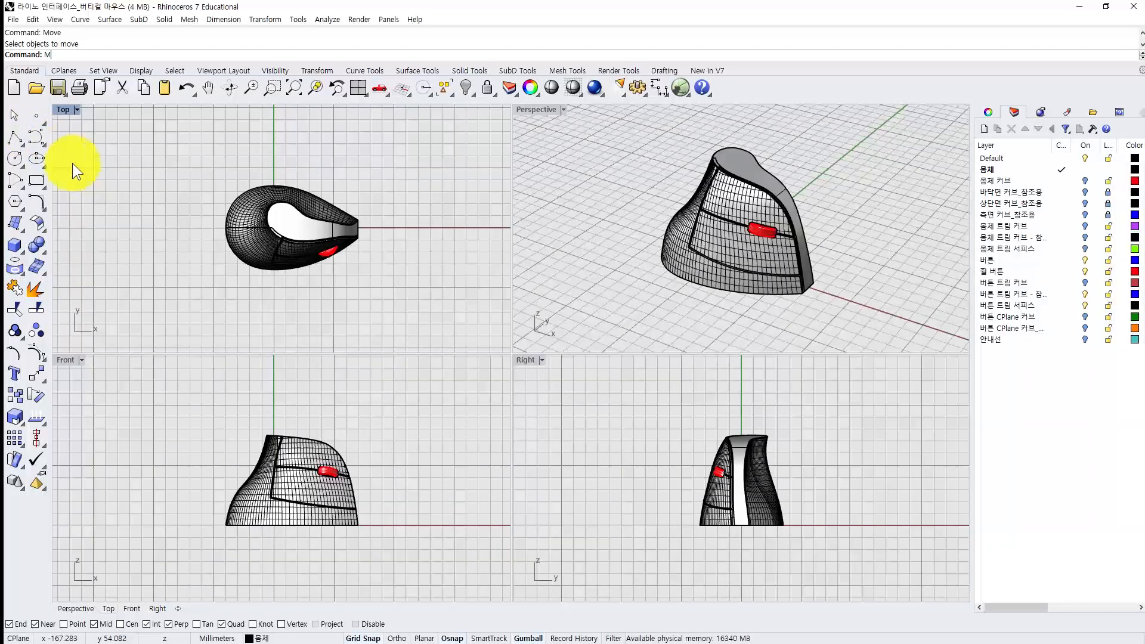
# - Detach the Curve Tools palette as a floating window over the Top viewport and close it
pyautogui.click(34, 139)
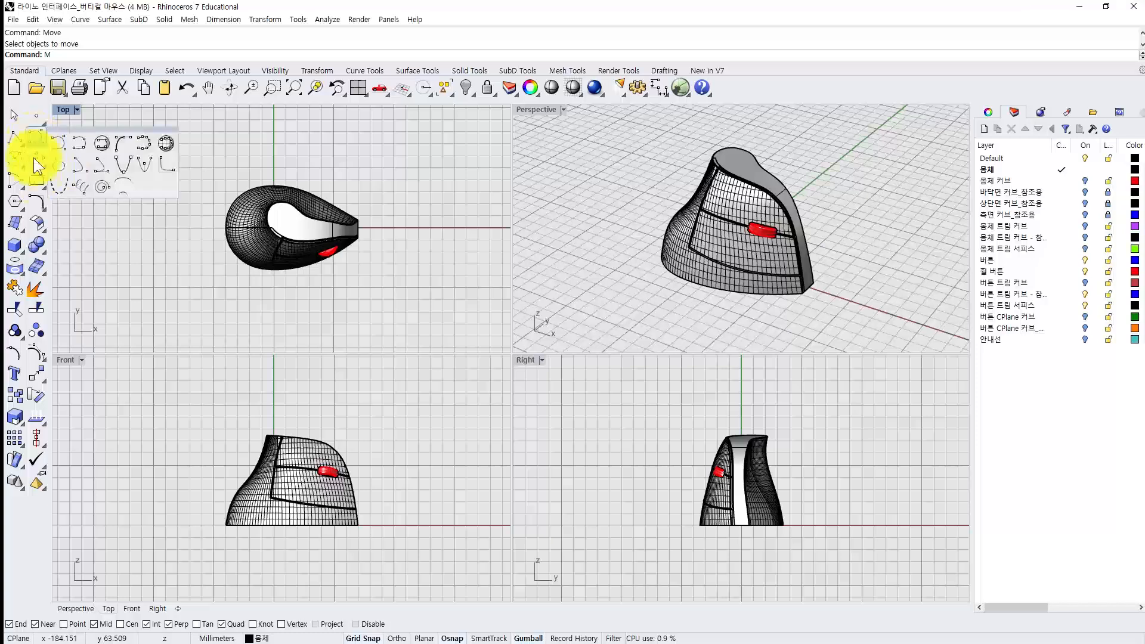
pyautogui.click(37, 208)
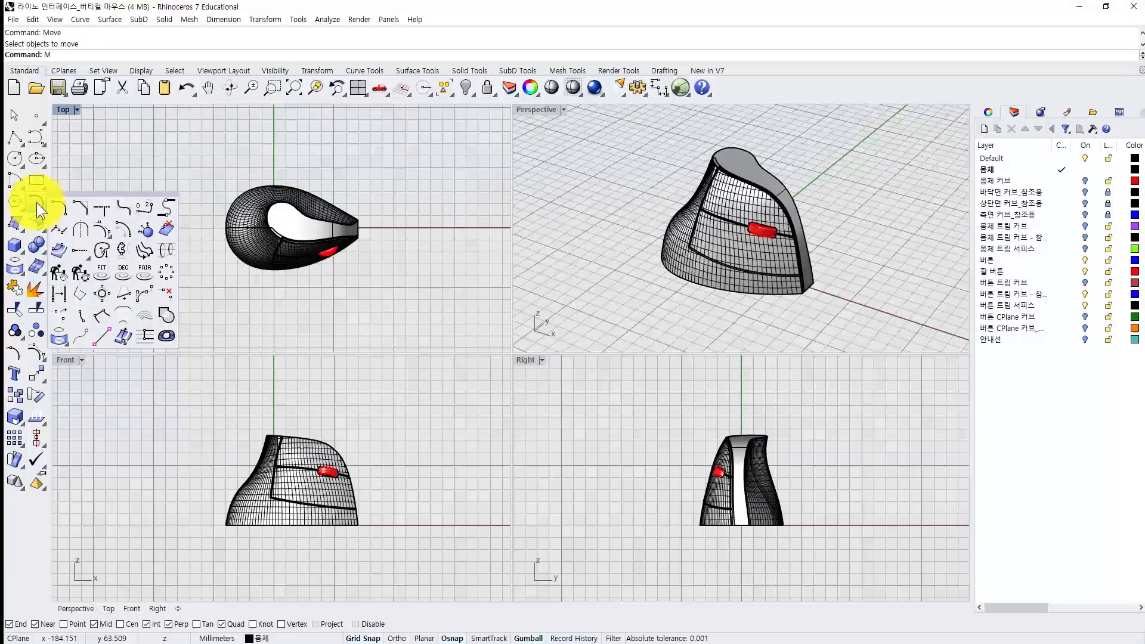
pyautogui.moveTo(81, 197); pyautogui.dragTo(83, 123)
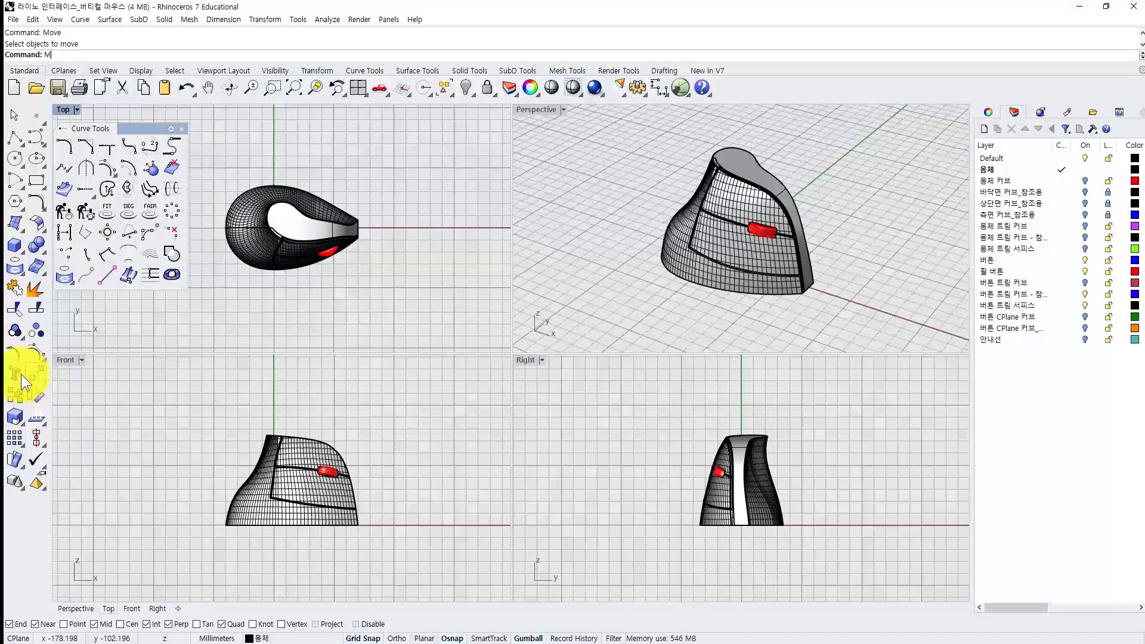
pyautogui.click(182, 127)
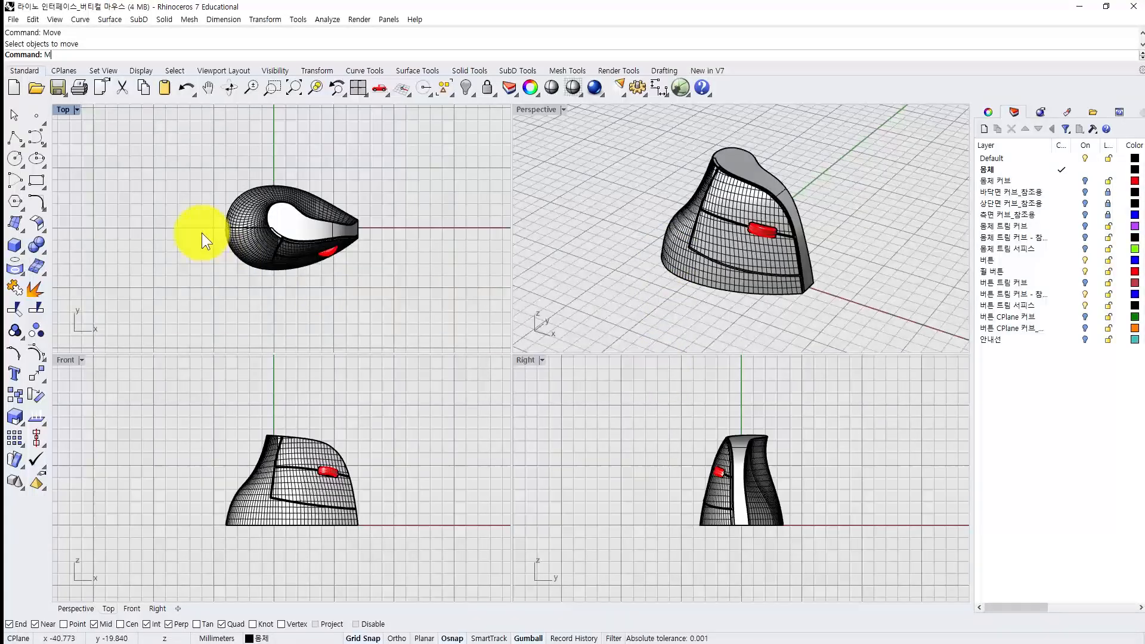
# - Maximize the Top viewport and restore the four-viewport layout
pyautogui.doubleClick(63, 112)
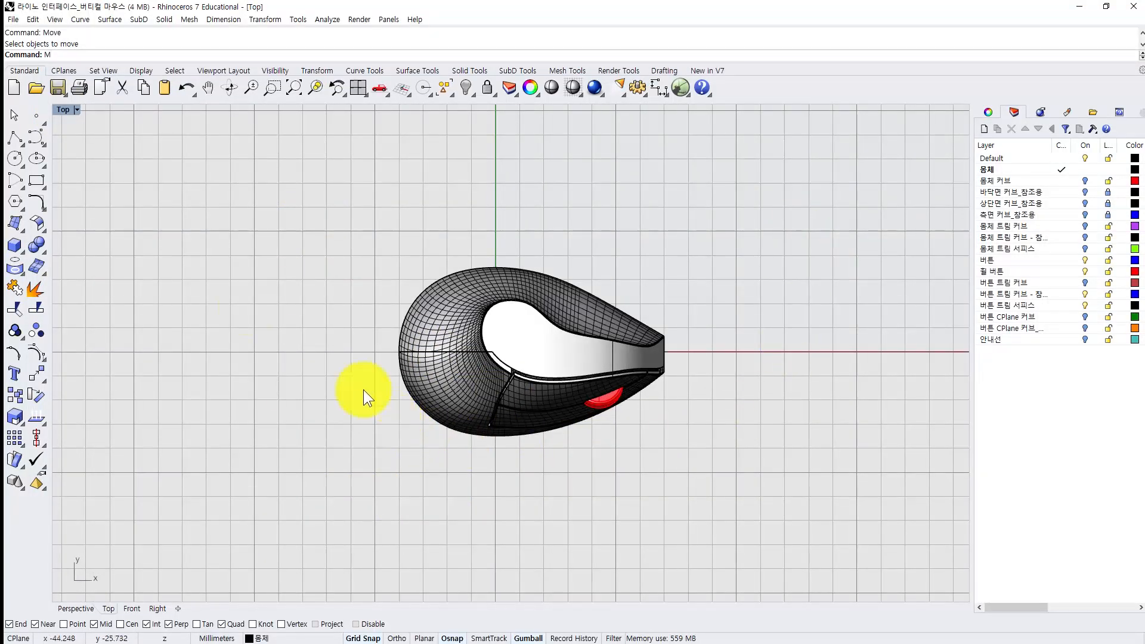
pyautogui.doubleClick(63, 109)
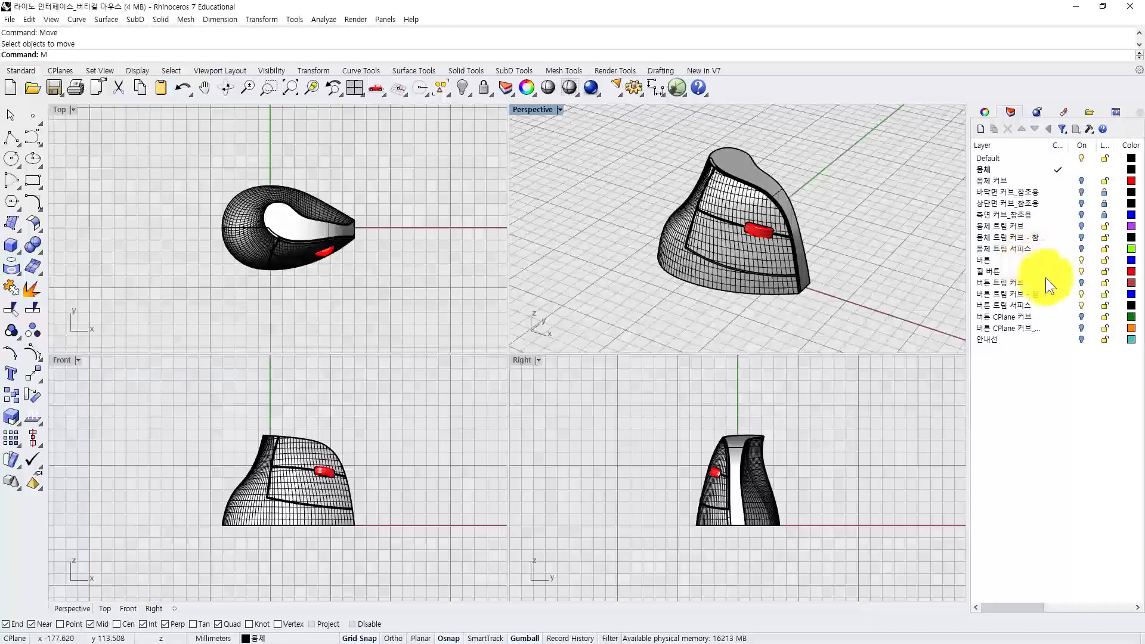
# - Examine the Perspective viewport's properties and the model's materials, and return to the layer list
pyautogui.click(985, 112)
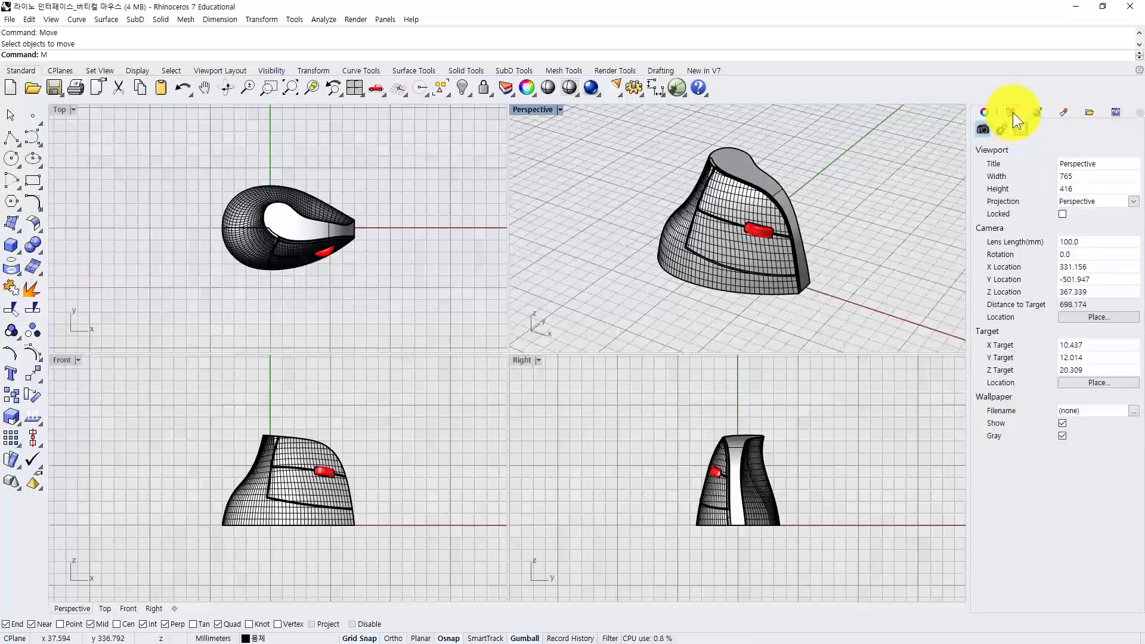
pyautogui.click(1012, 112)
pyautogui.click(1064, 112)
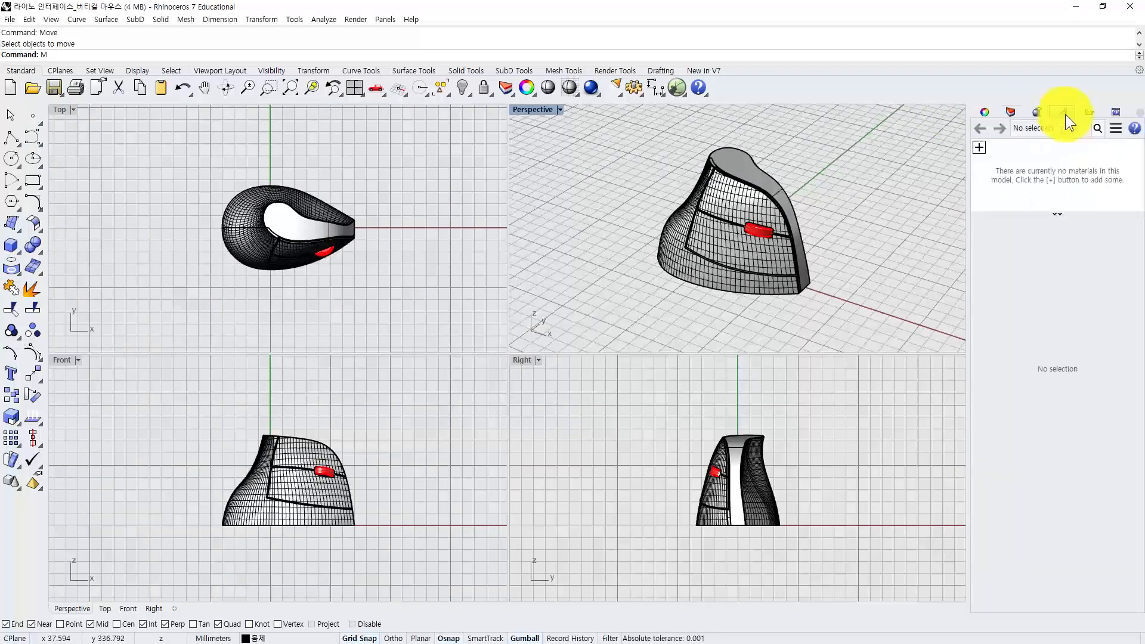
pyautogui.click(1012, 114)
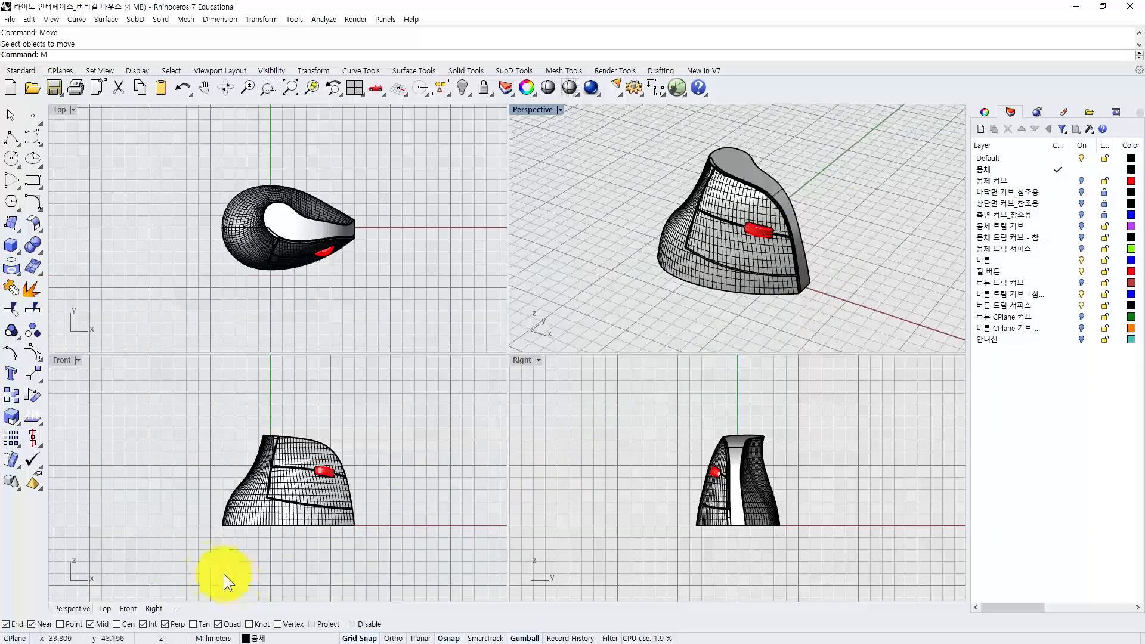
# - Make the Top, Front and Right viewports active one after another in the four-viewport layout
pyautogui.click(105, 609)
pyautogui.click(131, 609)
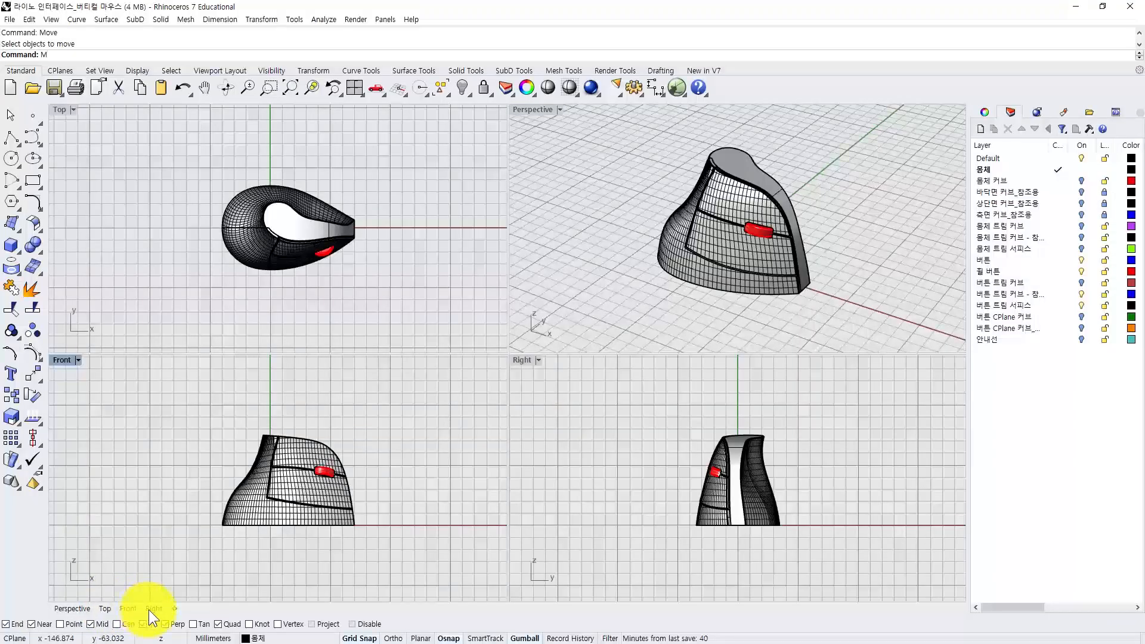
pyautogui.click(152, 609)
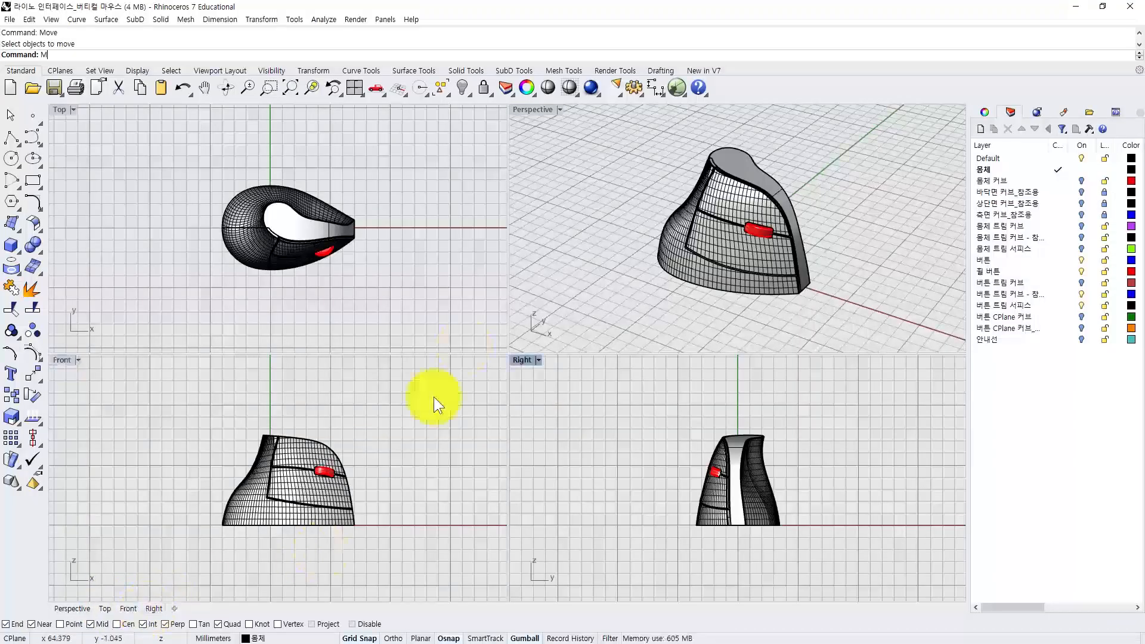
# - Maximize the Perspective viewport and cycle the maximized display through the Right, Front, Top and Perspective views, ending on Front
pyautogui.doubleClick(531, 112)
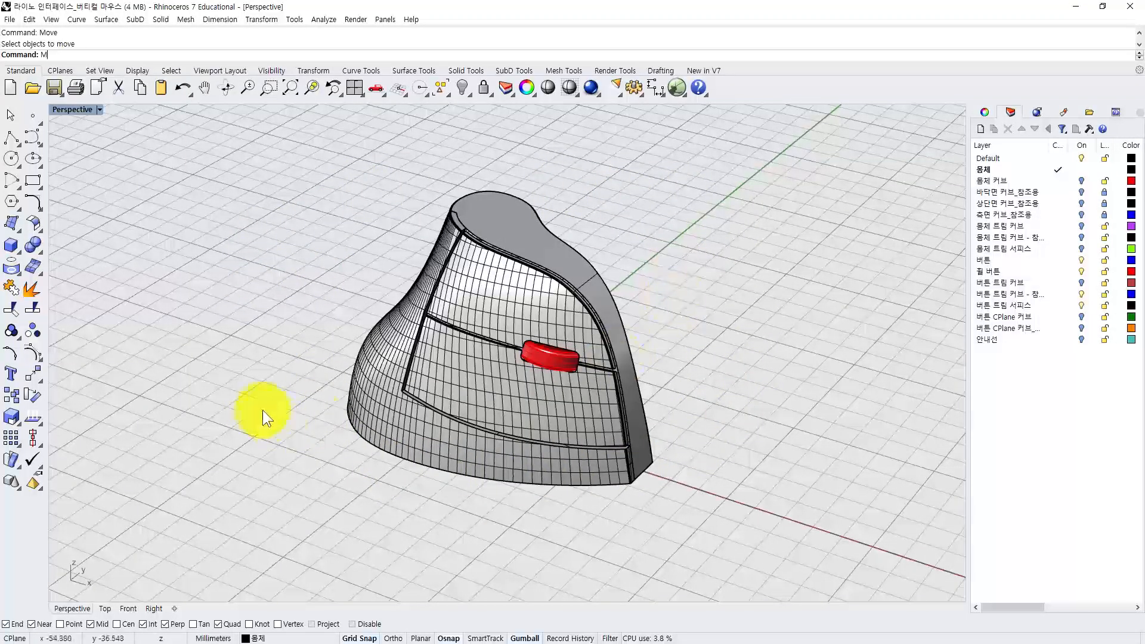
pyautogui.click(156, 612)
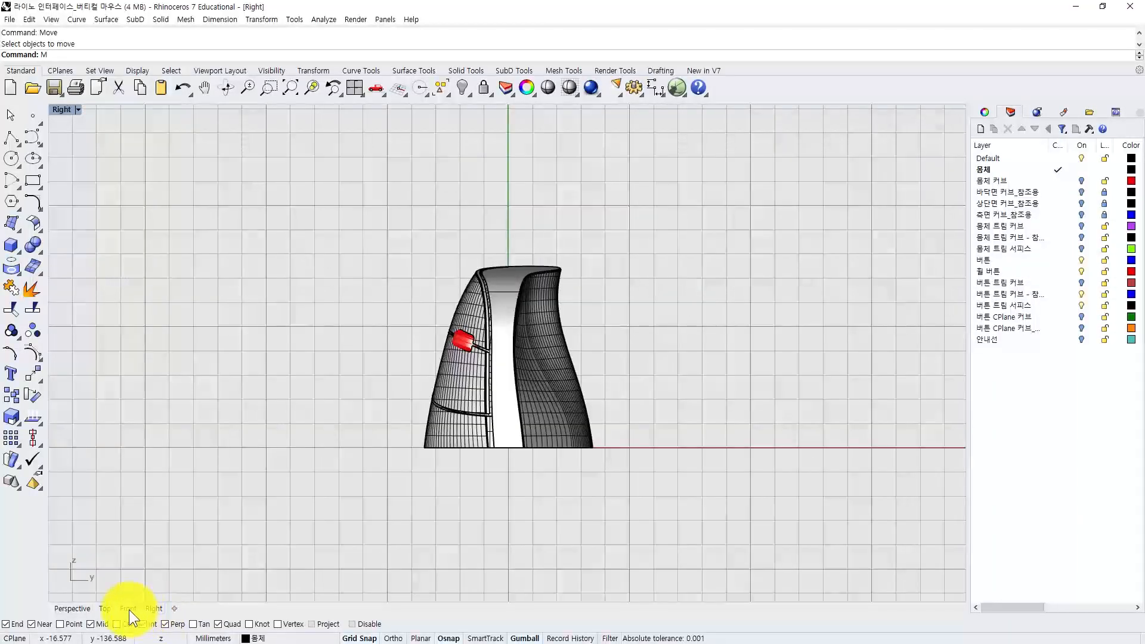
pyautogui.click(129, 609)
pyautogui.click(104, 609)
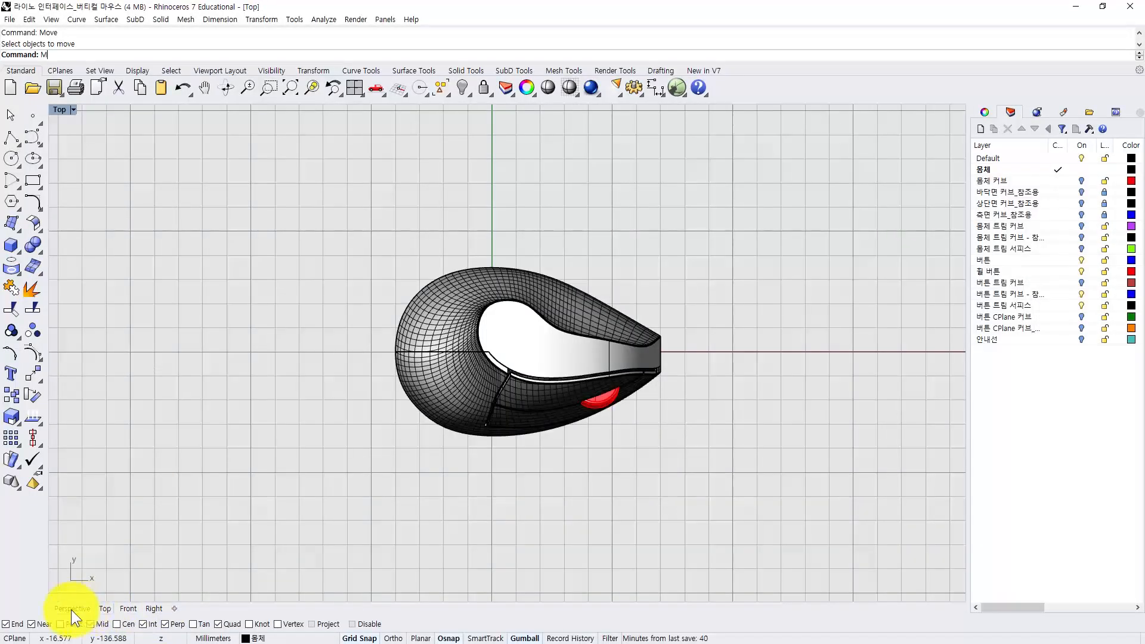
pyautogui.click(71, 609)
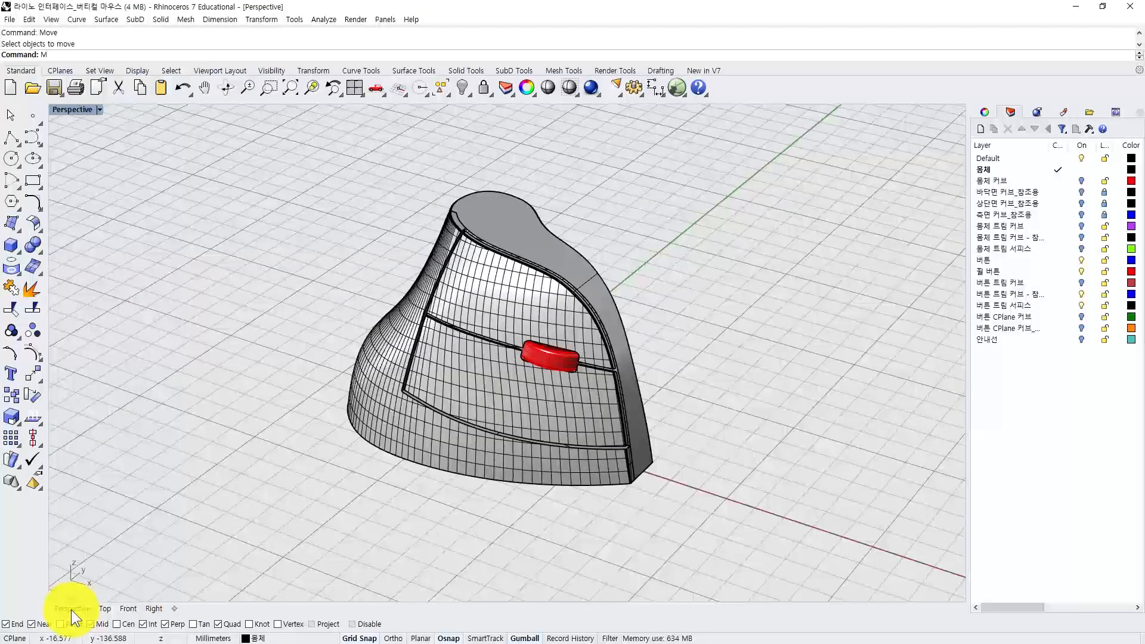
pyautogui.click(105, 609)
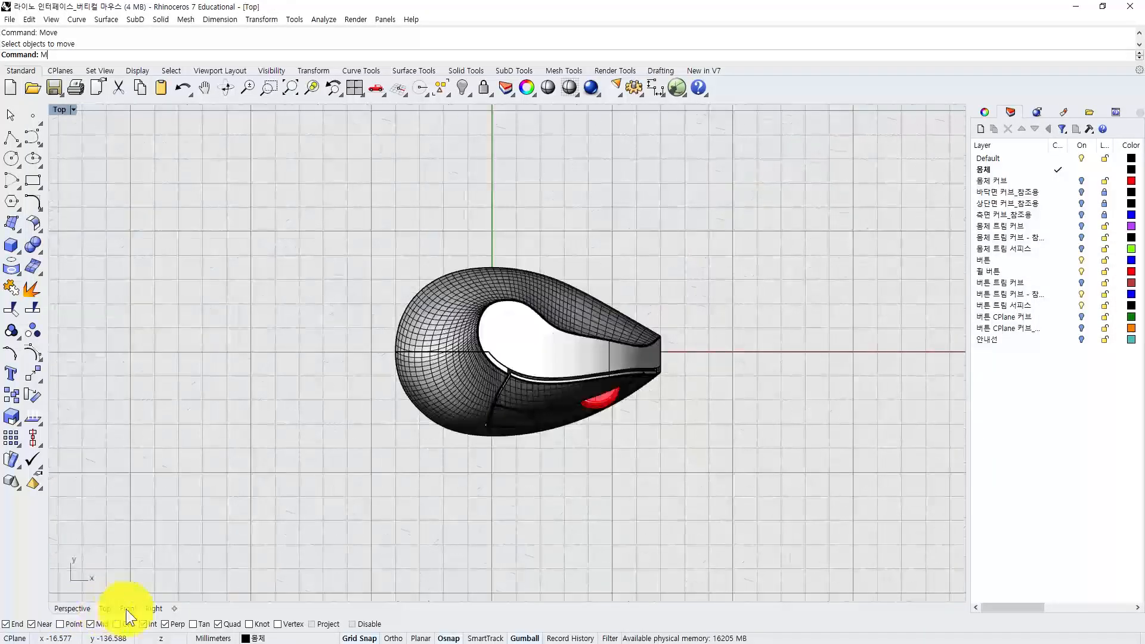
pyautogui.click(126, 609)
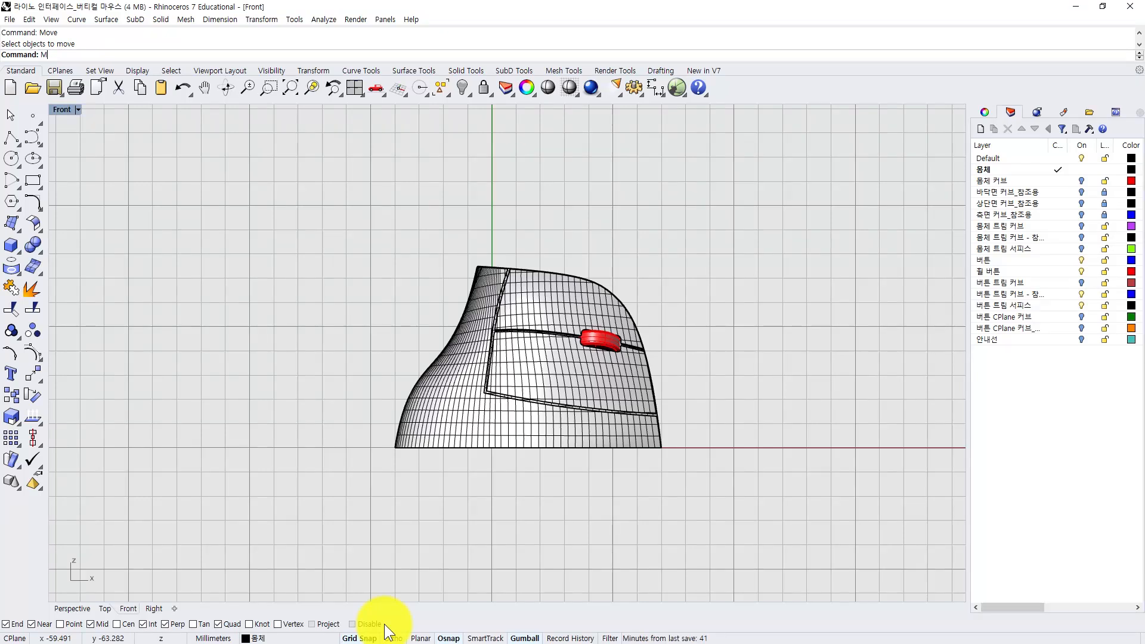
# - Toggle the End object snap off and on, turn off Near, and briefly disable and re-enable all object snaps
pyautogui.click(5, 624)
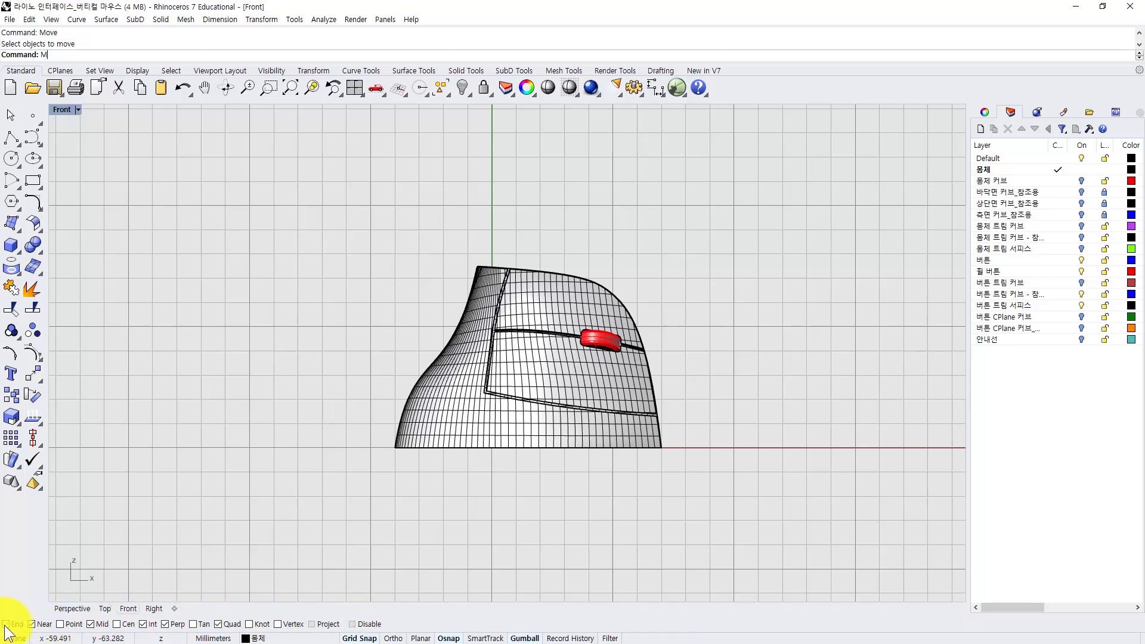
pyautogui.click(5, 624)
pyautogui.click(32, 624)
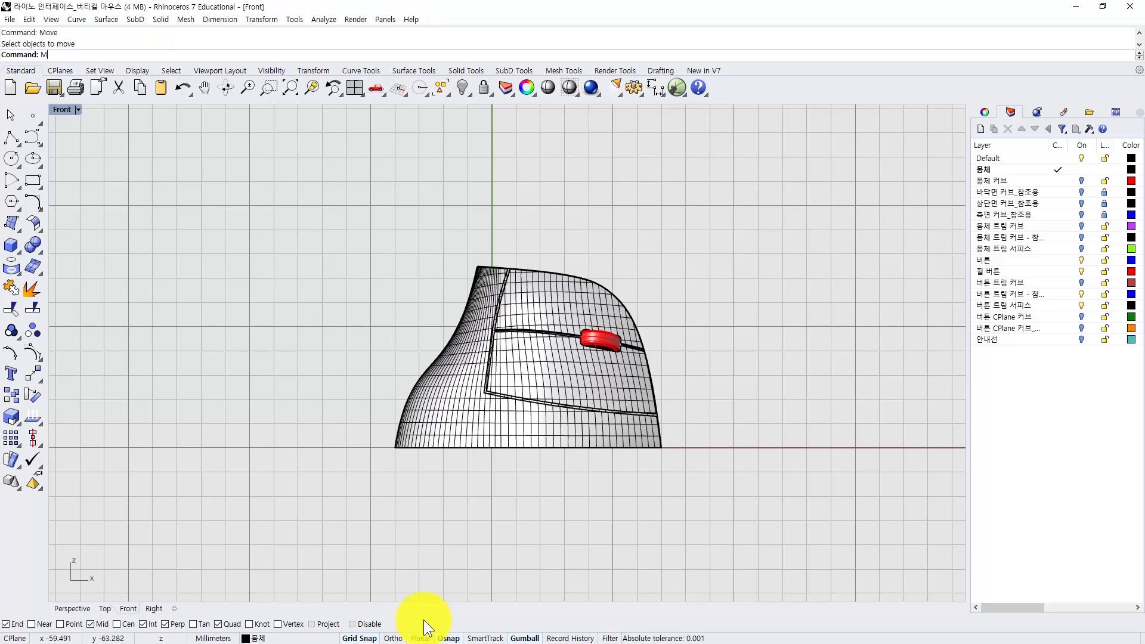
pyautogui.click(352, 625)
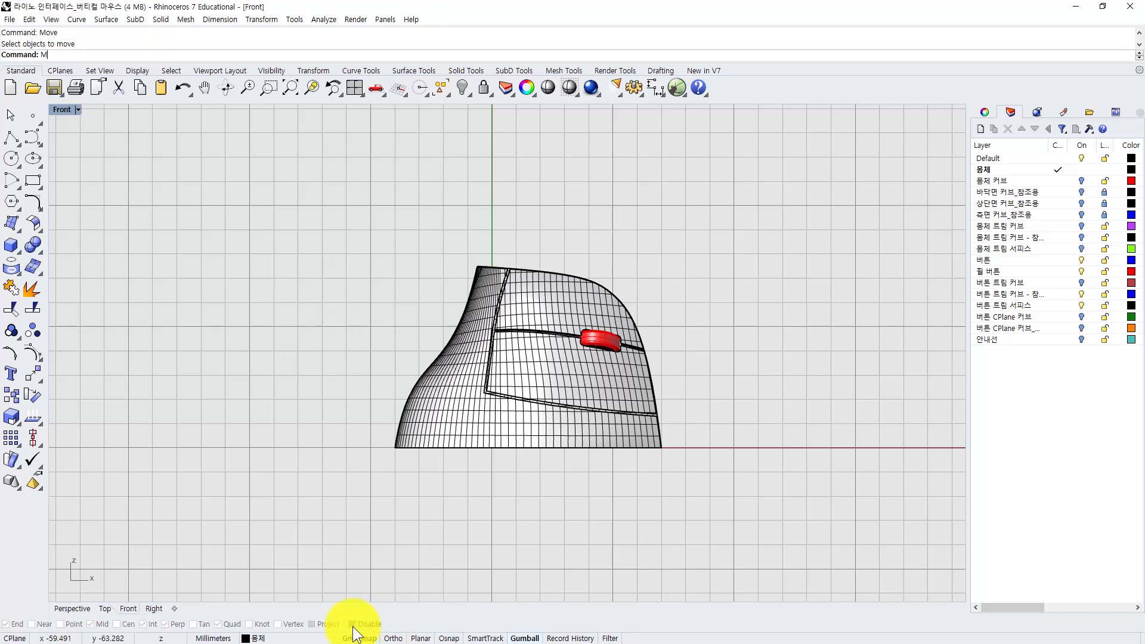
pyautogui.click(353, 624)
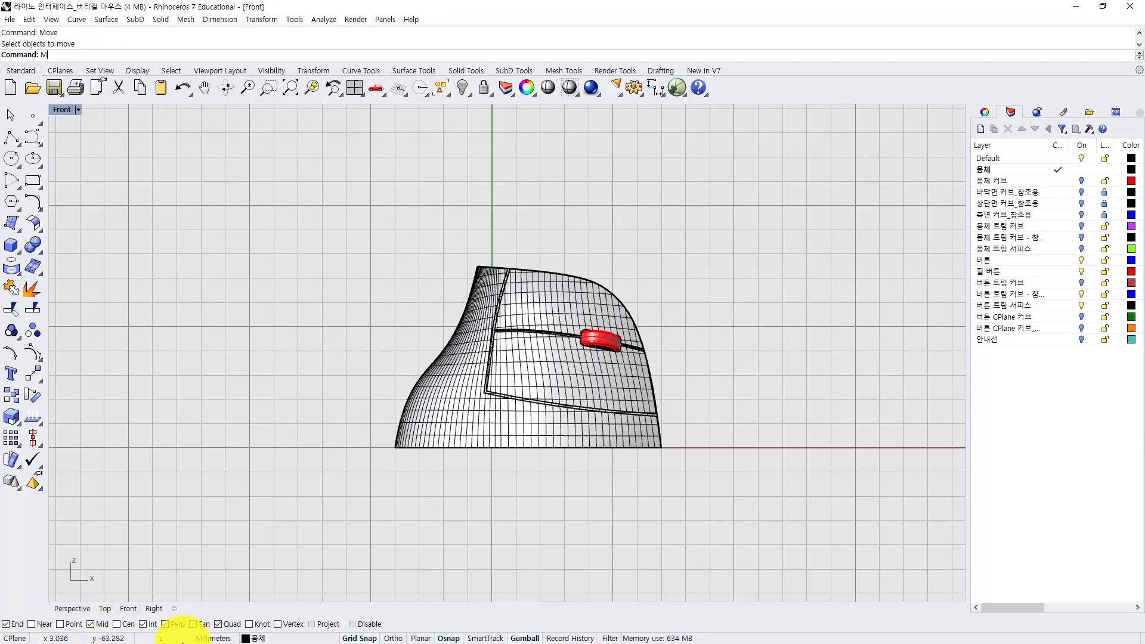
# - Display the current-layer list in the status bar and toggle the Osnap setting off and on
pyautogui.click(252, 638)
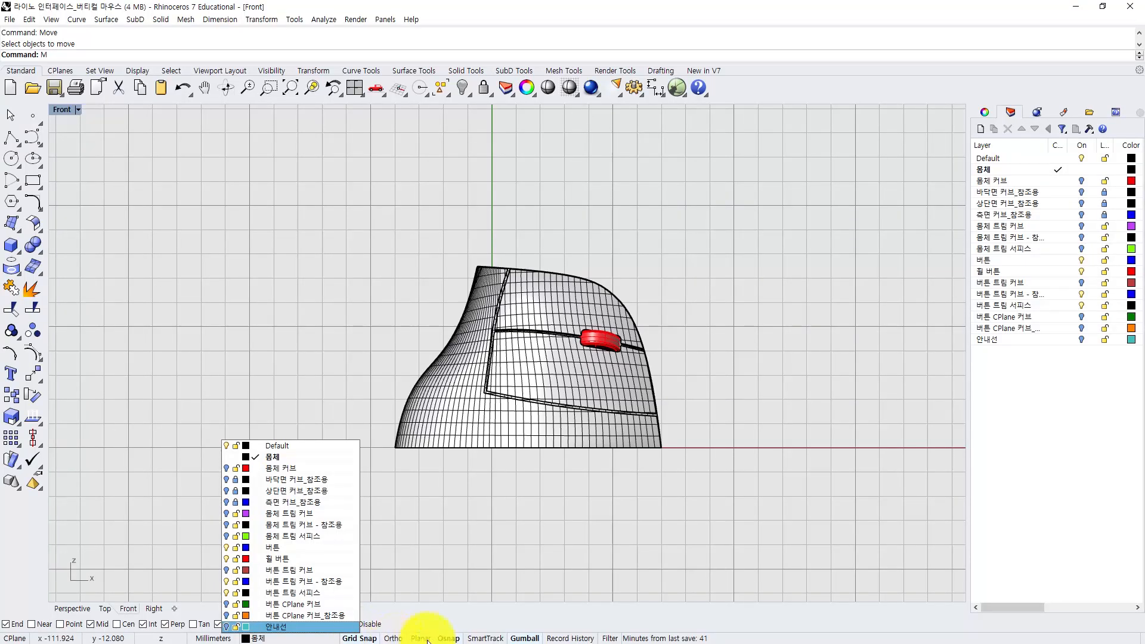
pyautogui.click(446, 640)
pyautogui.click(447, 640)
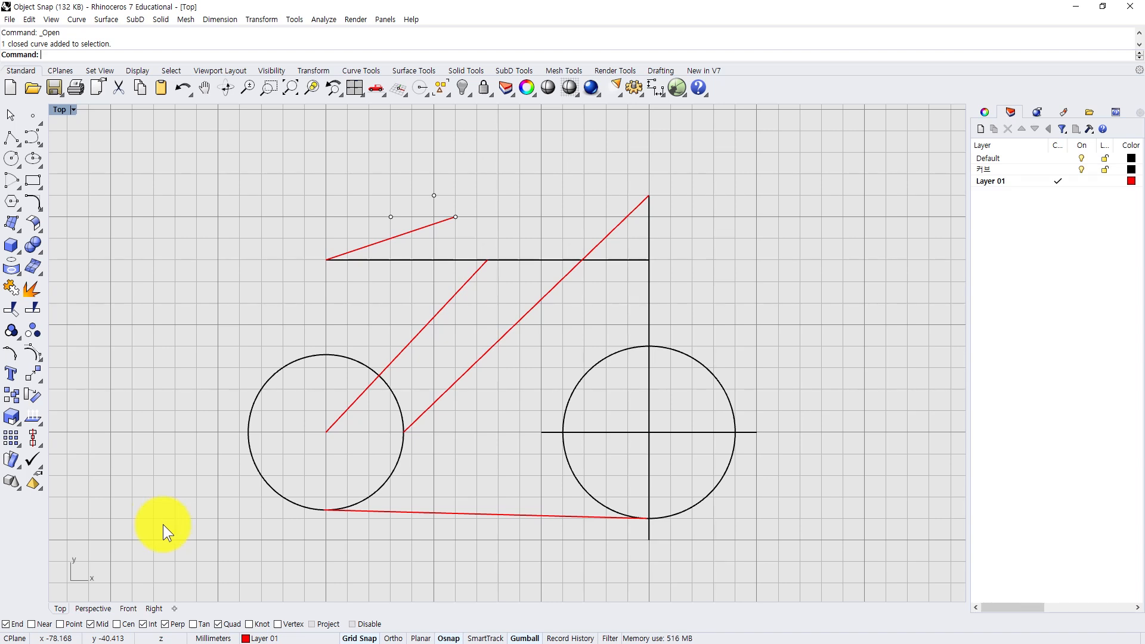
pyautogui.click(291, 500)
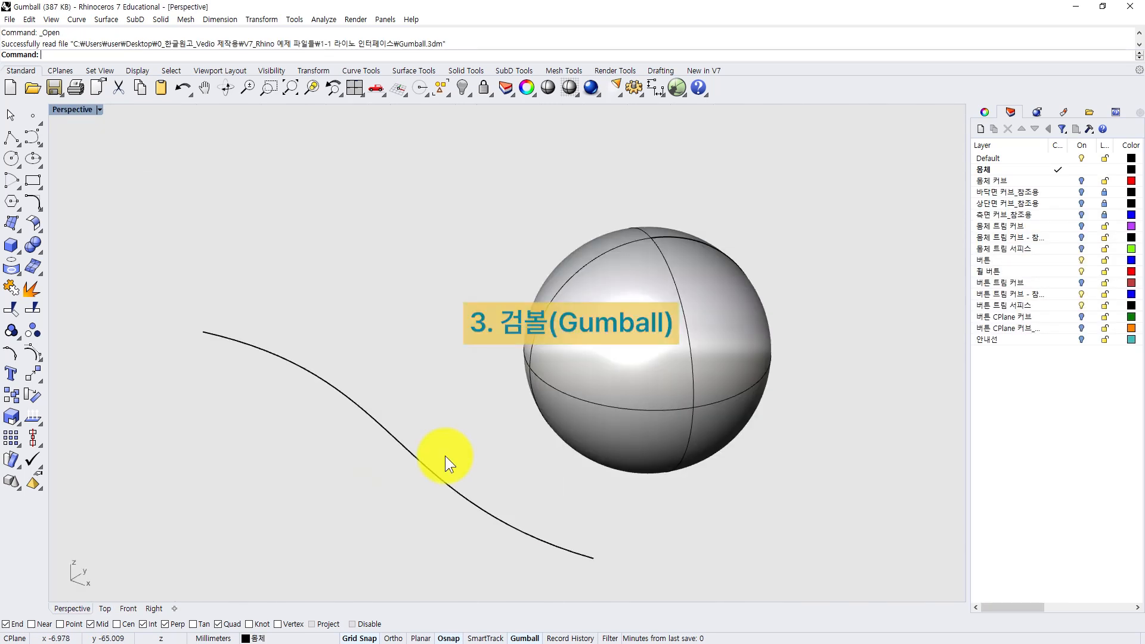
# - Select the sphere to show its gumball, deselect it, and select it again
pyautogui.click(611, 383)
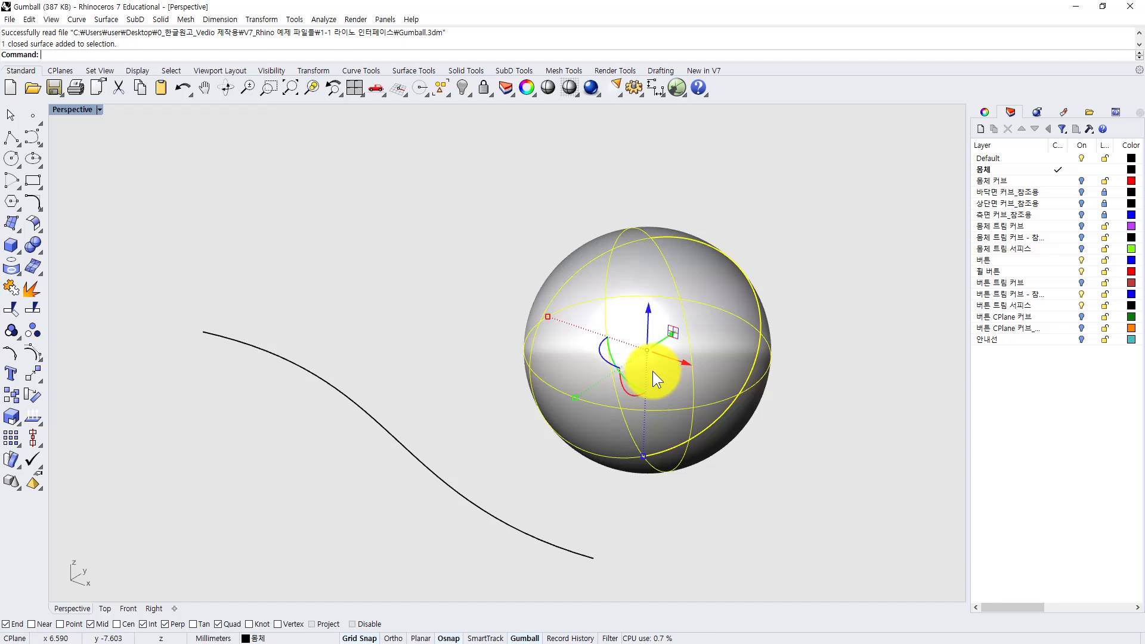
pyautogui.click(486, 356)
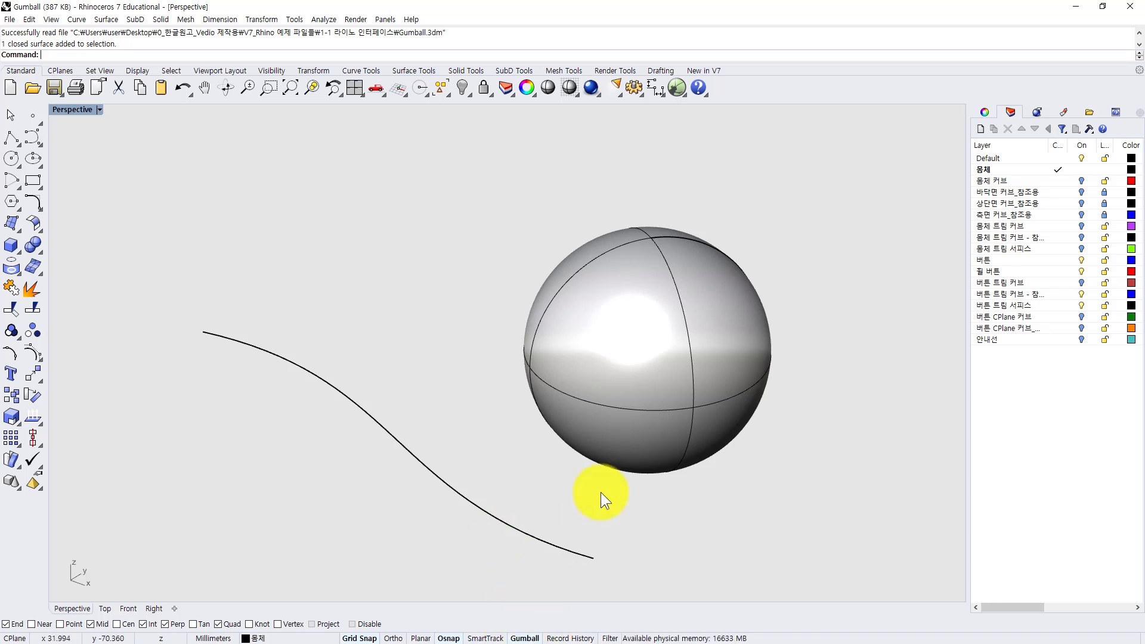
pyautogui.click(626, 385)
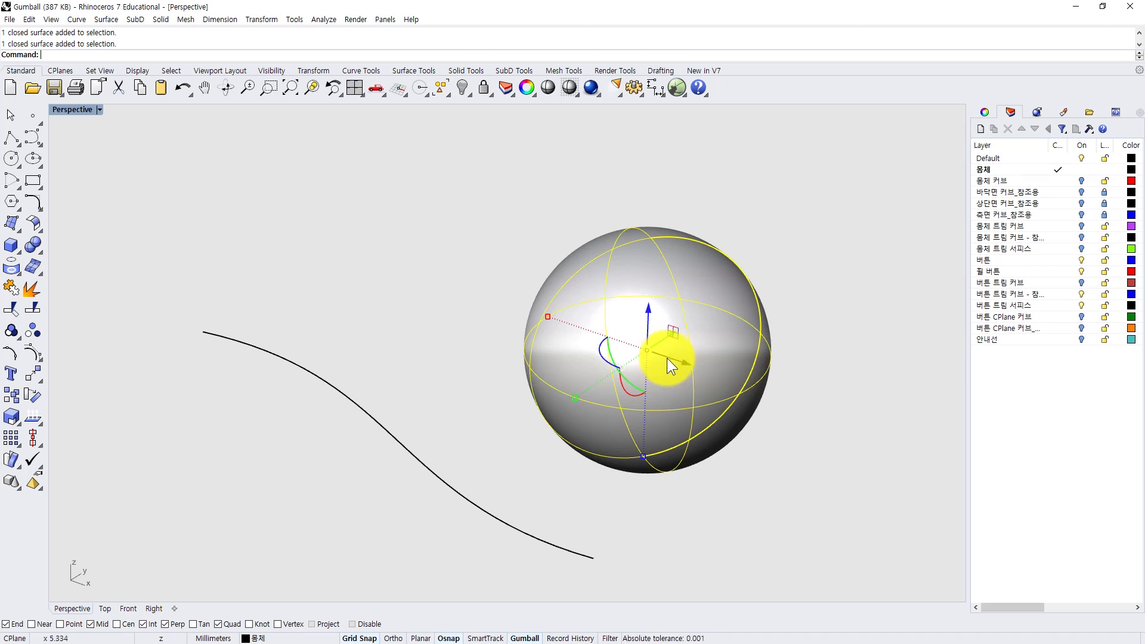
# - Try moving the sphere along the gumball's X and Y axes, undoing each move, and try rotating it about Z
pyautogui.moveTo(670, 359); pyautogui.dragTo(614, 478)
pyautogui.hotkey('ctrl', 'z')
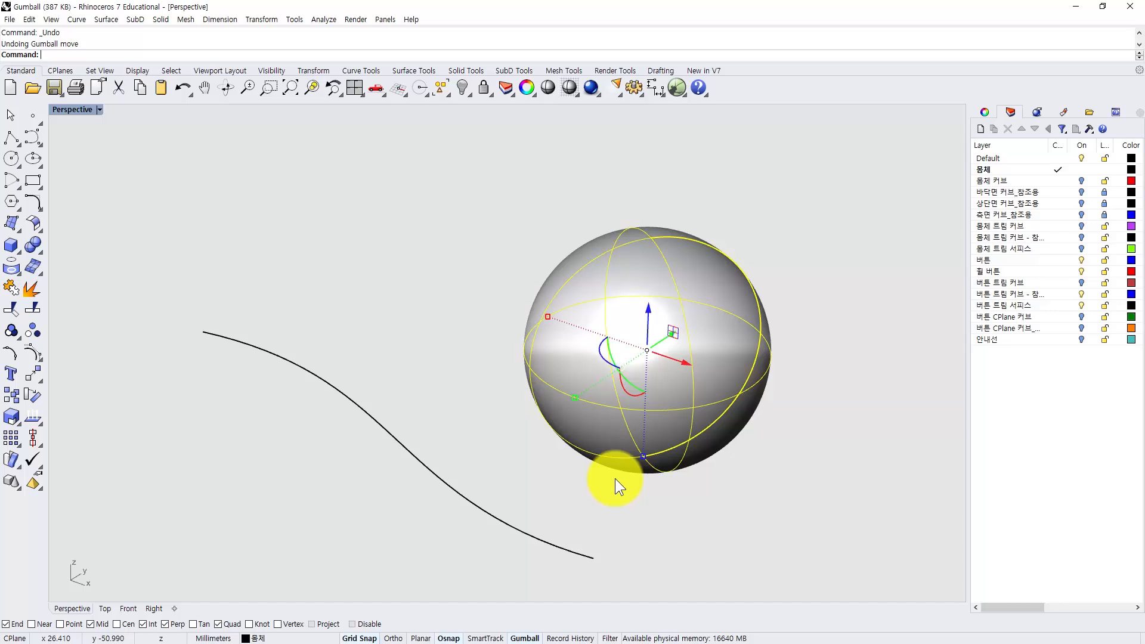
pyautogui.moveTo(662, 341); pyautogui.dragTo(638, 356)
pyautogui.hotkey('ctrl', 'z')
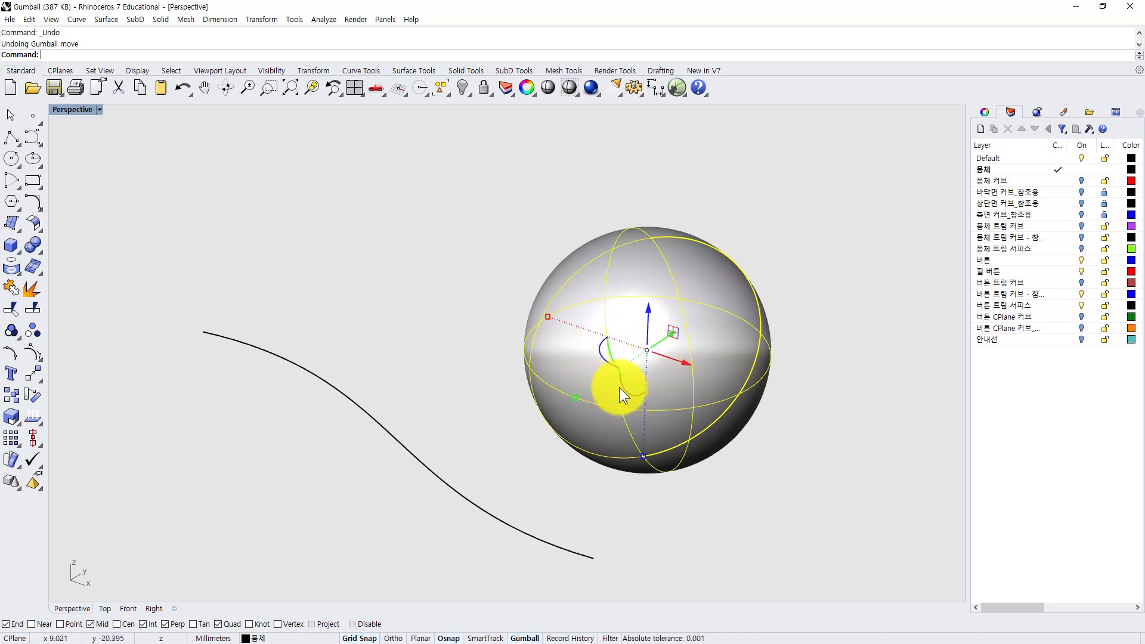
pyautogui.moveTo(602, 356); pyautogui.dragTo(717, 351)
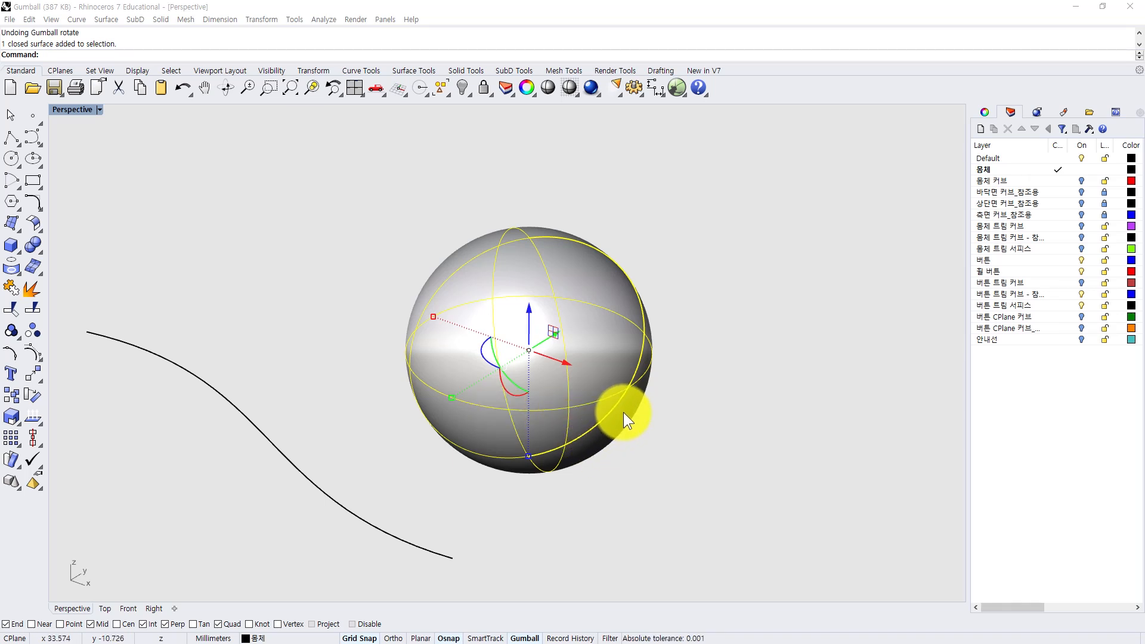
# - Try moving the sphere by exactly 50 along the gumball's X axis, and undo the move
pyautogui.click(550, 358)
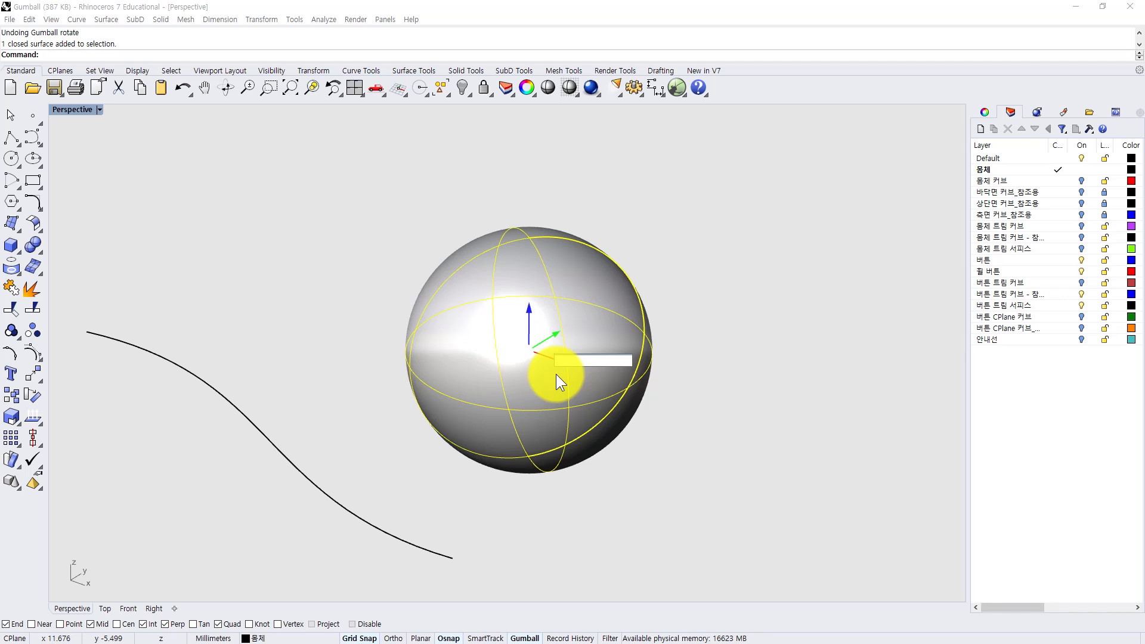
pyautogui.write('50')
pyautogui.press('Return')
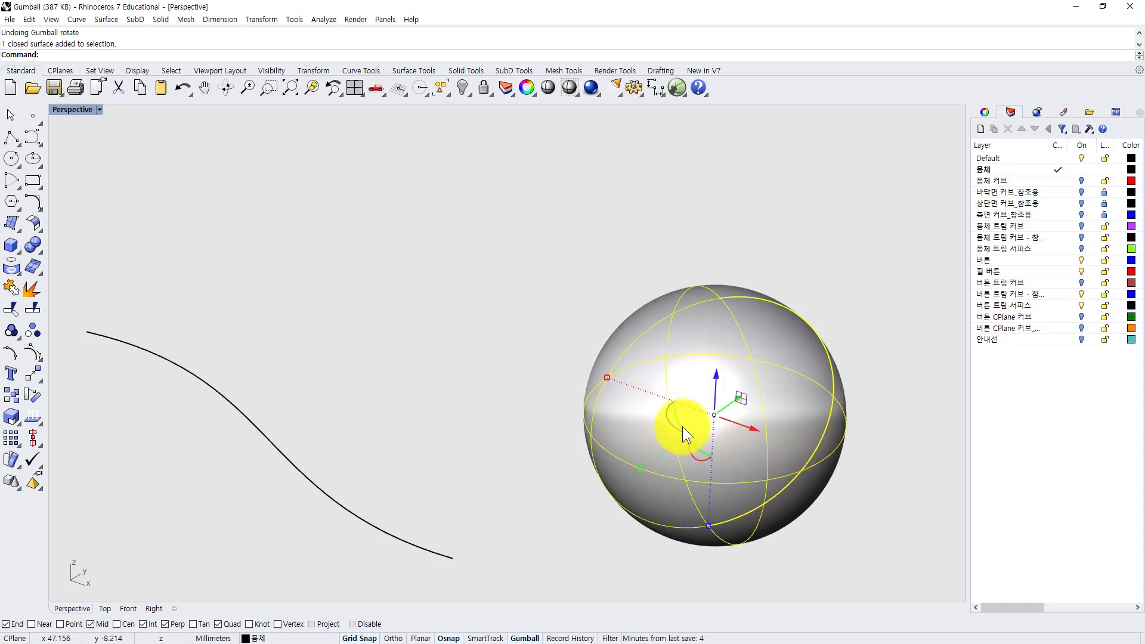
pyautogui.hotkey('ctrl', 'z')
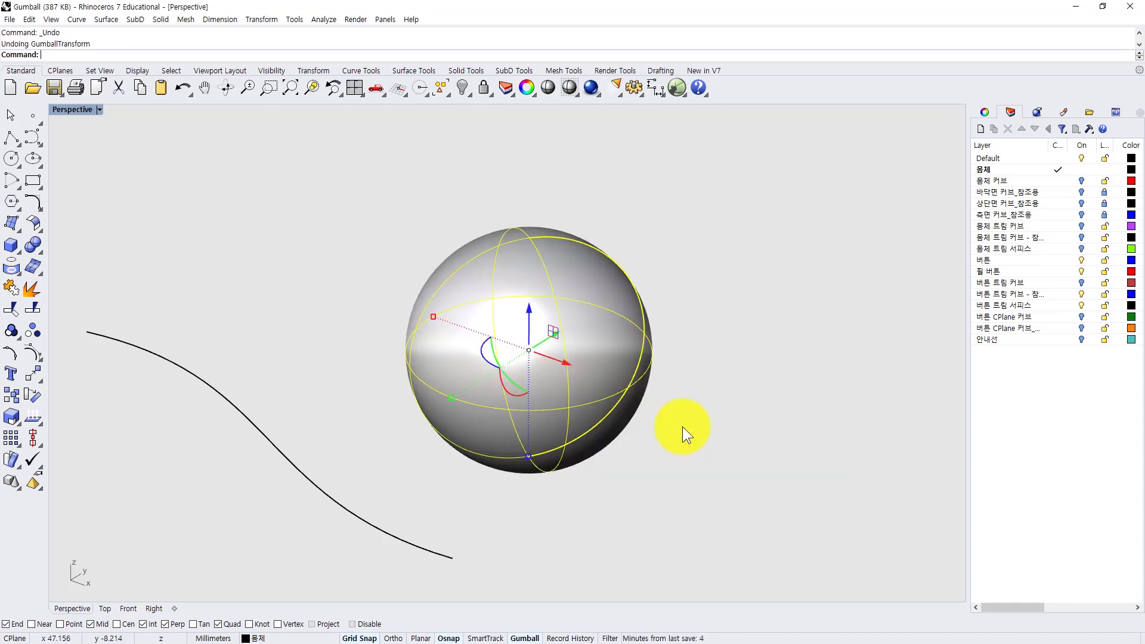
# - Try rotating the sphere by exactly 60 degrees about the gumball's Z axis, and undo the rotation
pyautogui.click(484, 356)
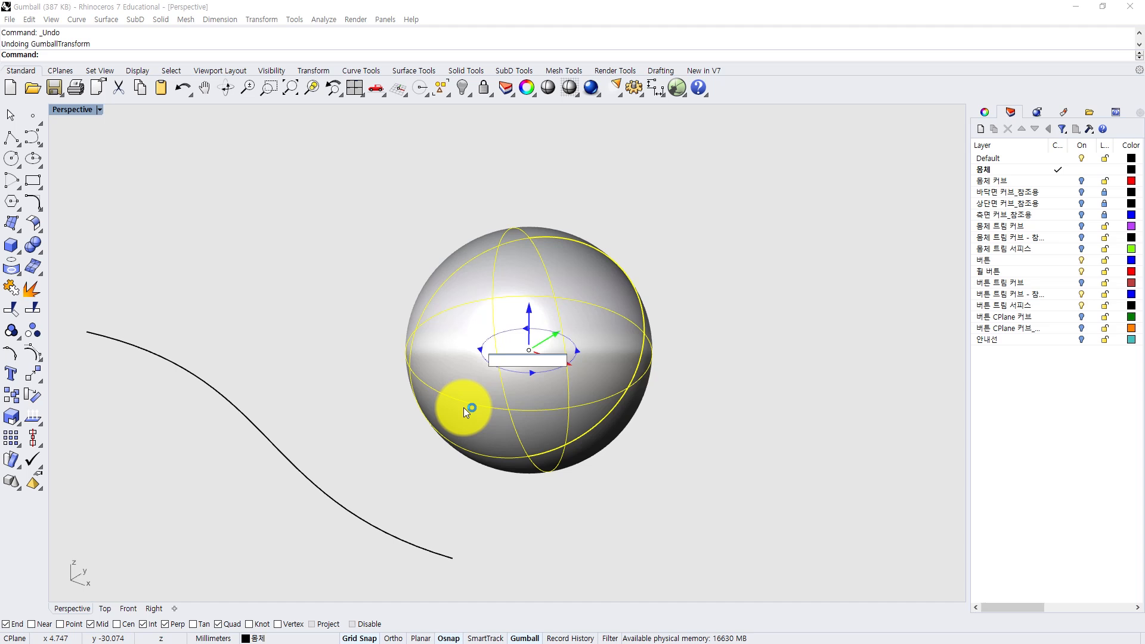
pyautogui.write('60')
pyautogui.press('Return')
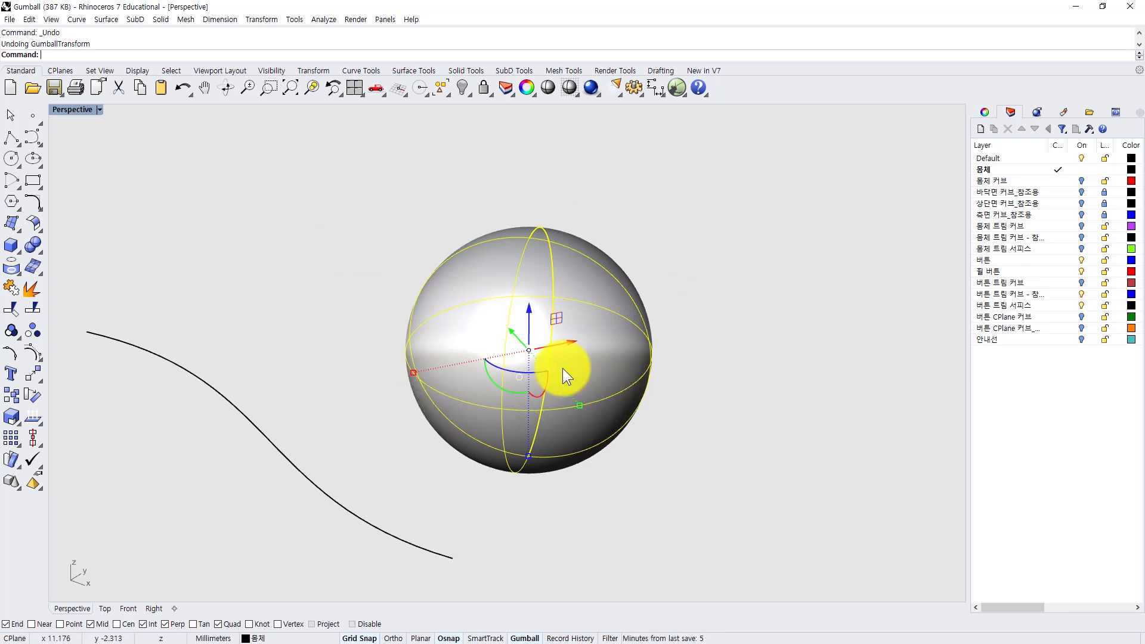
pyautogui.hotkey('ctrl', 'z')
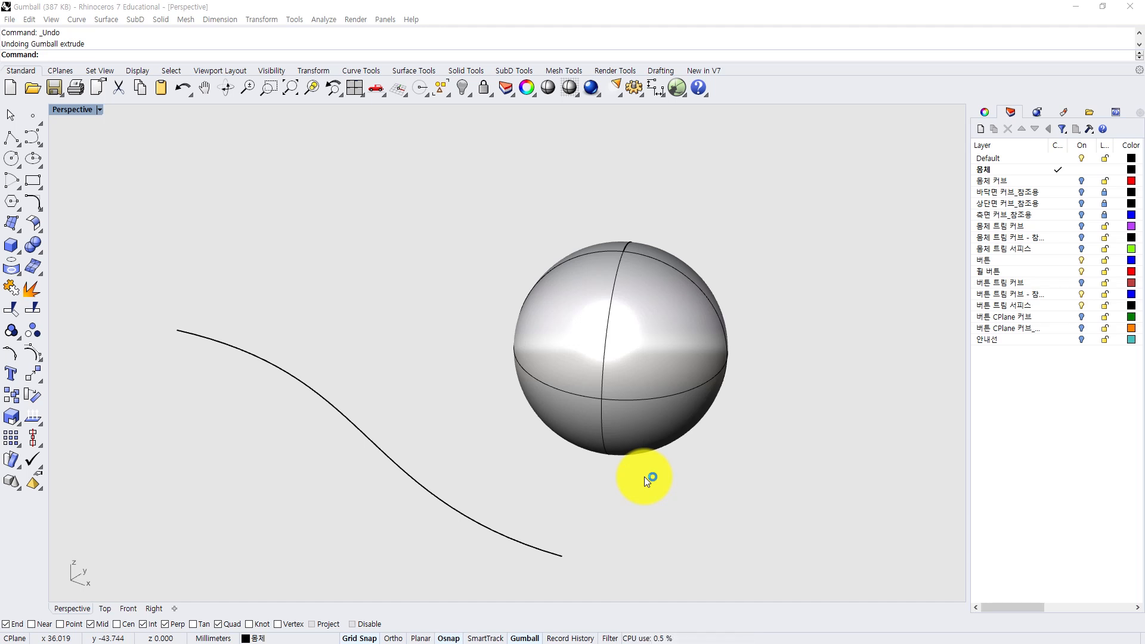
# - Select the sphere and stretch it with the gumball's Y scale handle, undo that, and try scaling from the same handle again
pyautogui.click(647, 370)
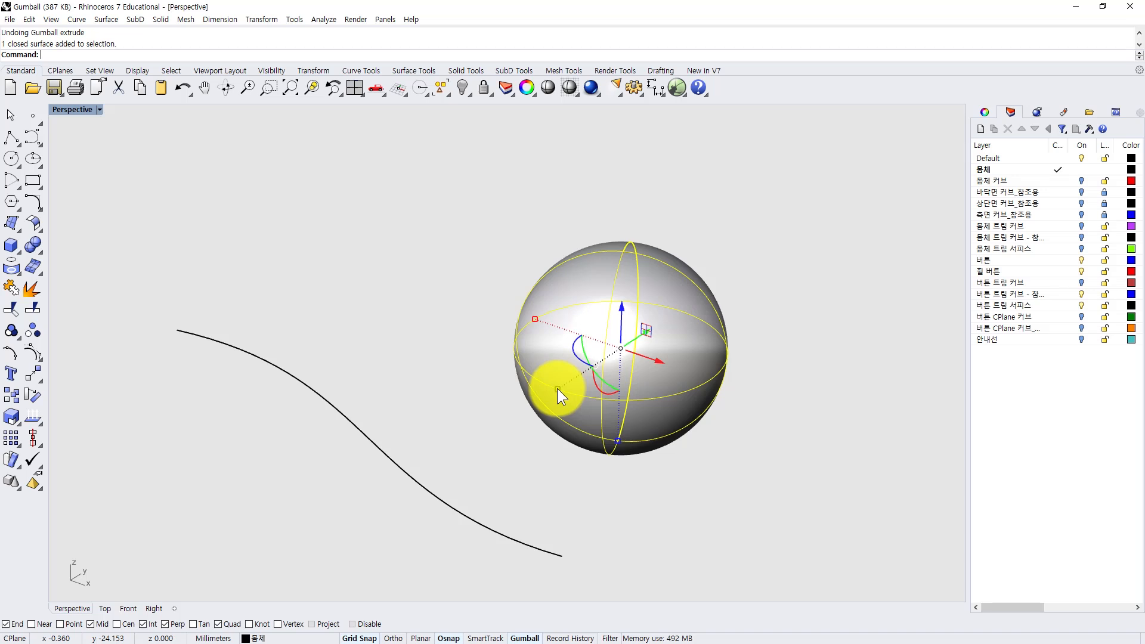
pyautogui.moveTo(557, 388); pyautogui.dragTo(471, 430)
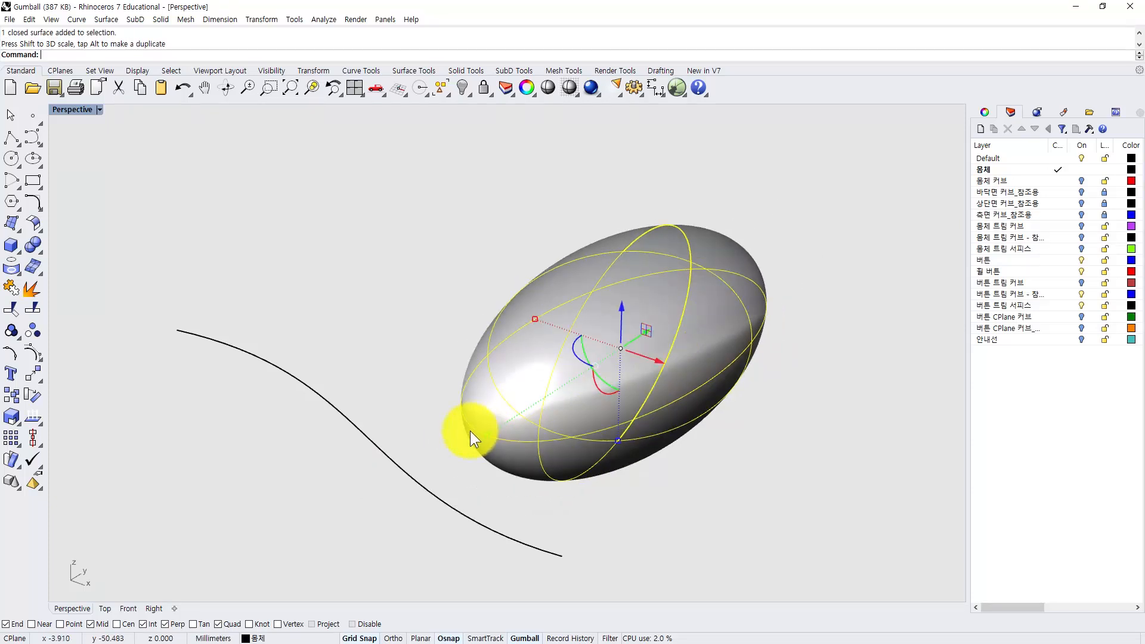
pyautogui.hotkey('ctrl', 'z')
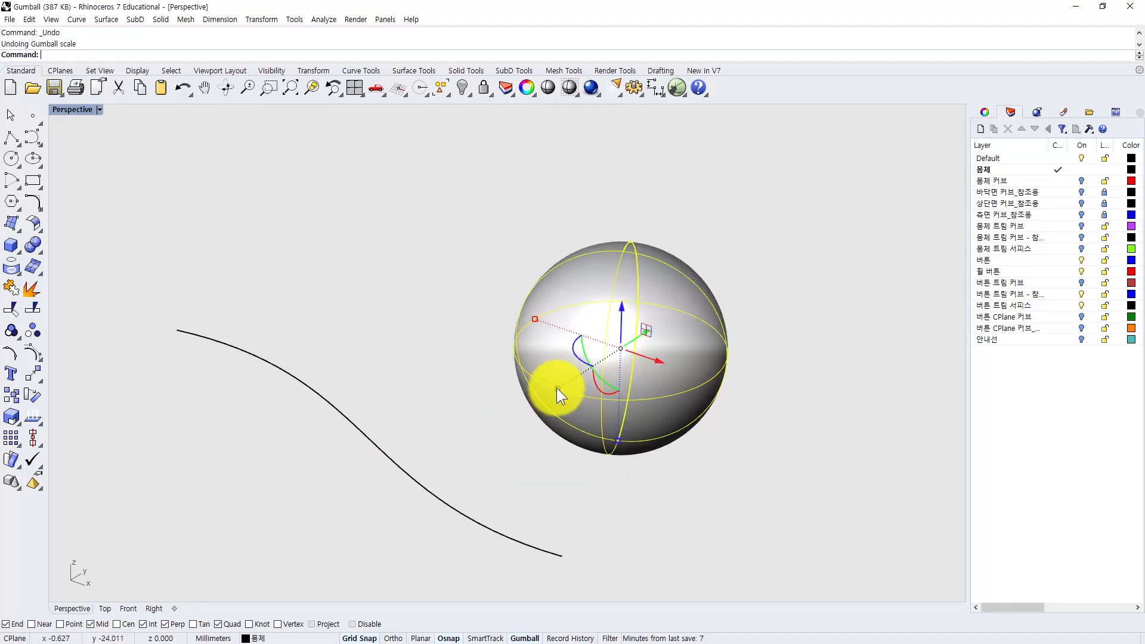
pyautogui.moveTo(558, 389); pyautogui.dragTo(489, 435)
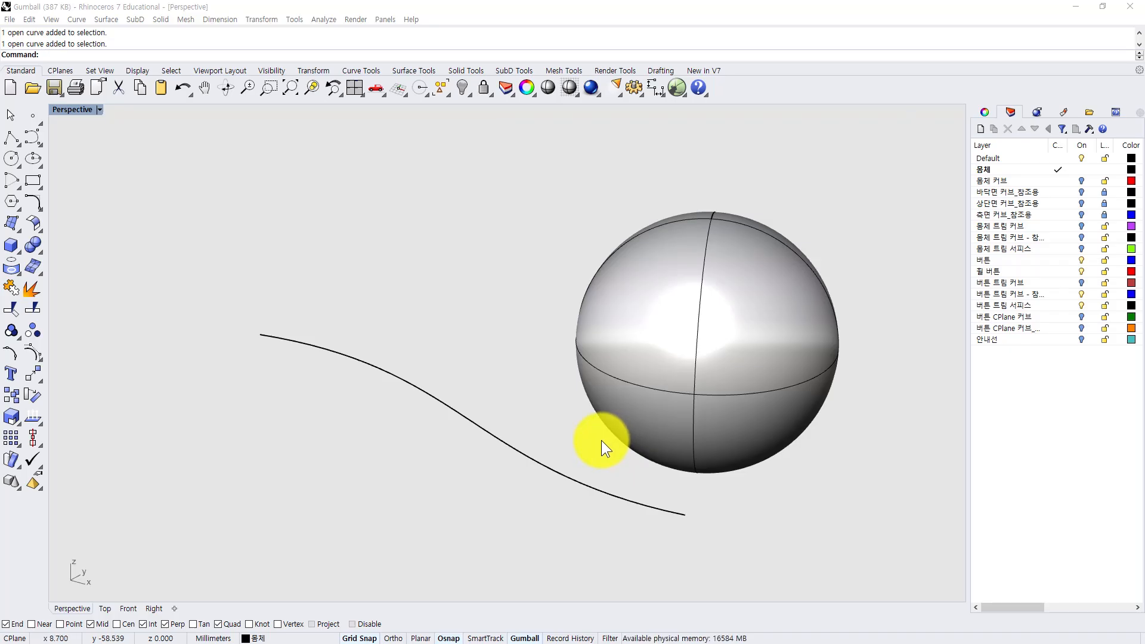
# - Extrude the open curve upward about 20 mm into a surface with the gumball, and continue extruding from its upper edge
pyautogui.click(539, 464)
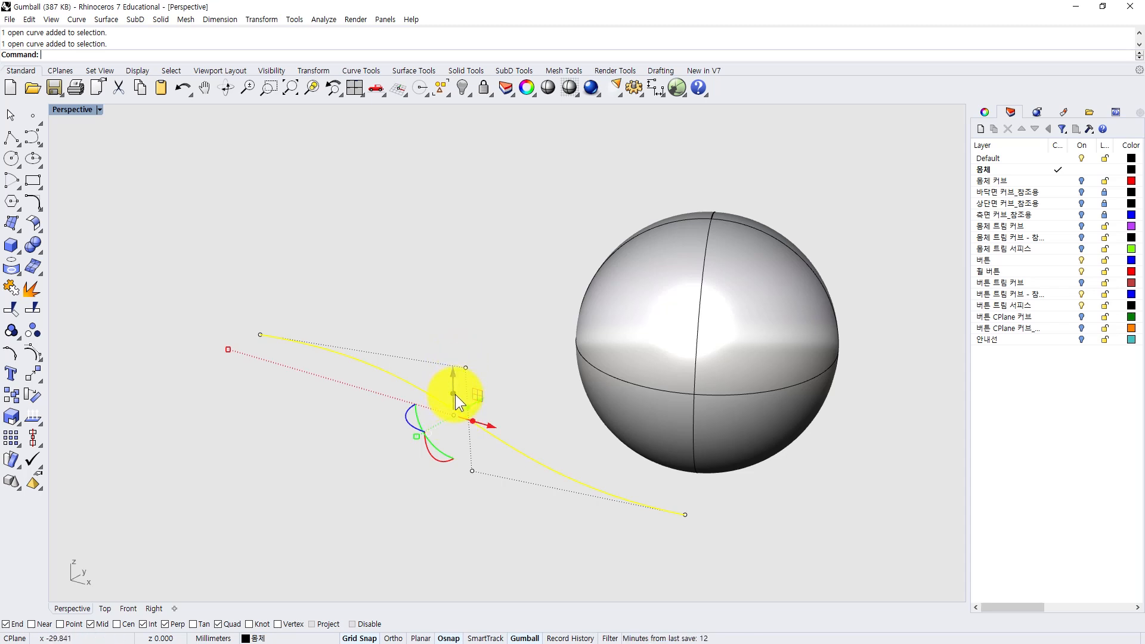
pyautogui.moveTo(453, 393); pyautogui.dragTo(468, 293)
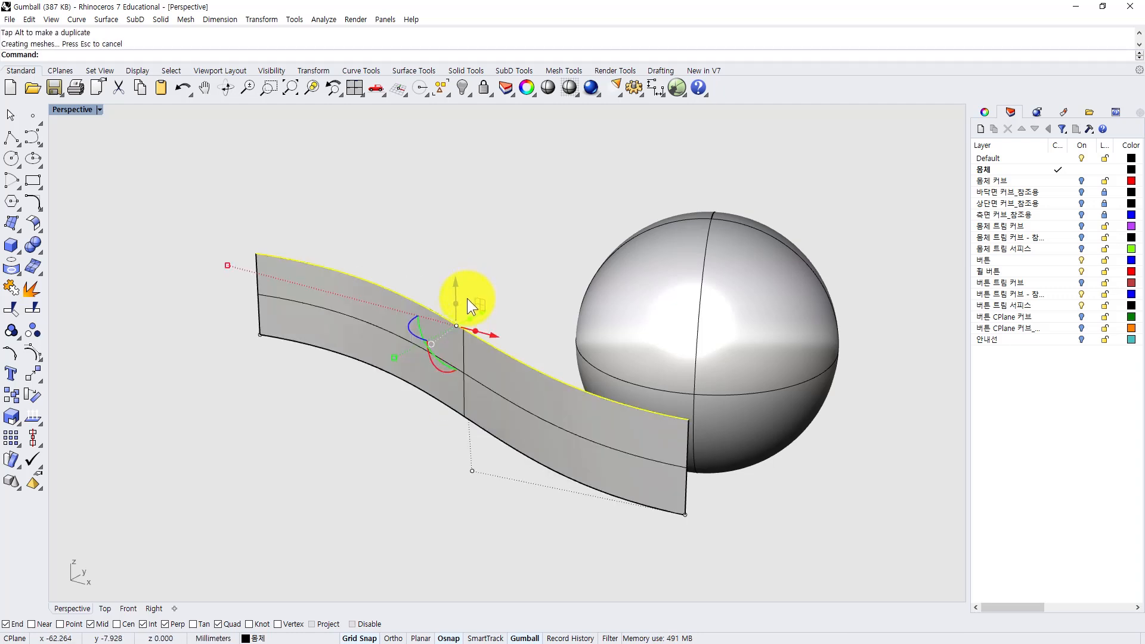
pyautogui.click(455, 305)
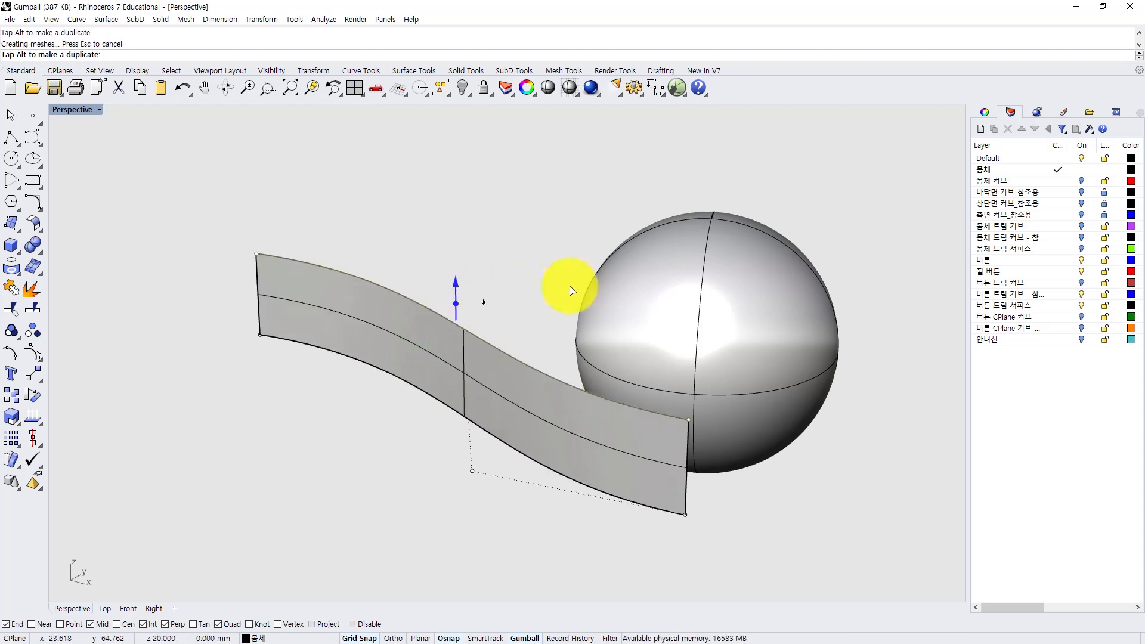
pyautogui.click(588, 287)
pyautogui.moveTo(469, 302); pyautogui.dragTo(592, 278)
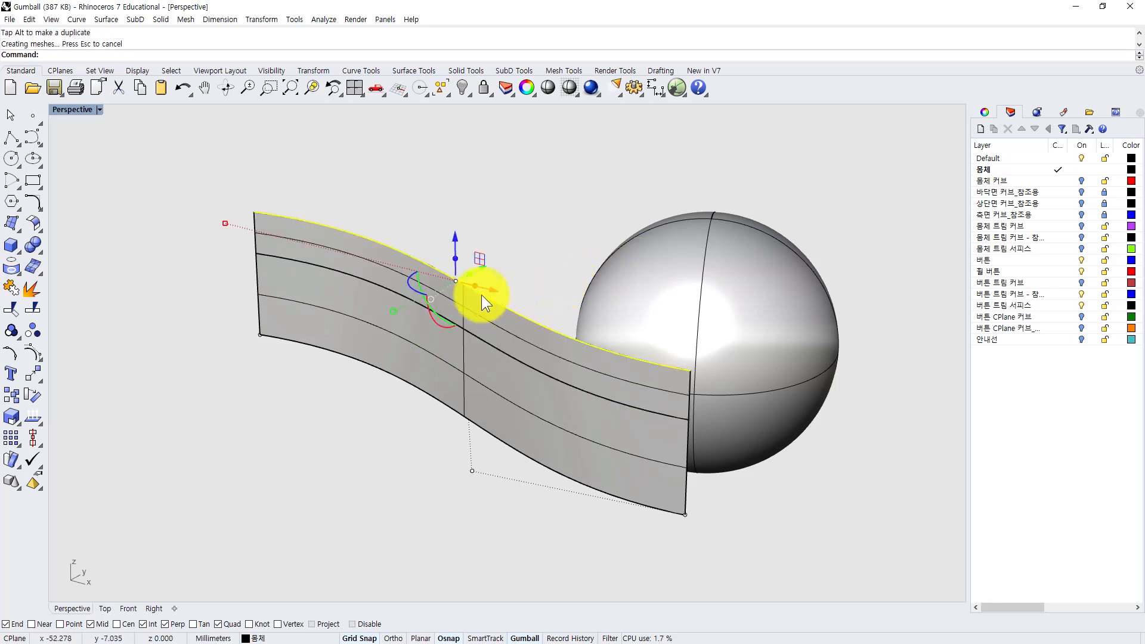
pyautogui.moveTo(470, 273); pyautogui.dragTo(647, 251)
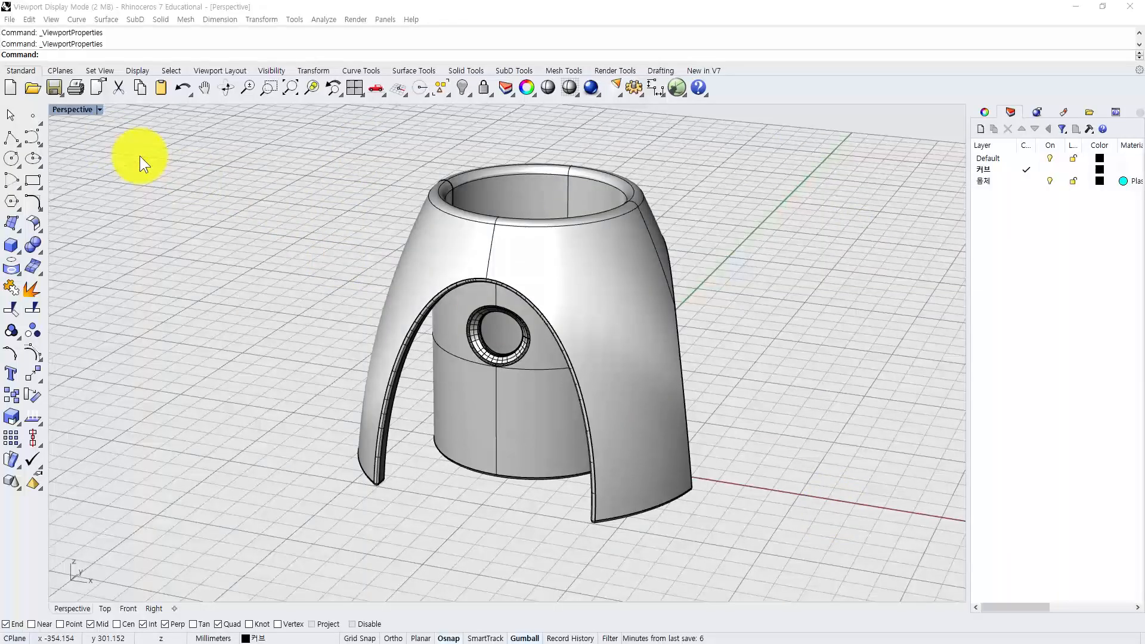
# - Show the Perspective viewport in Wireframe display mode, inspect the model from several angles, and return the viewport to Shaded
pyautogui.click(100, 112)
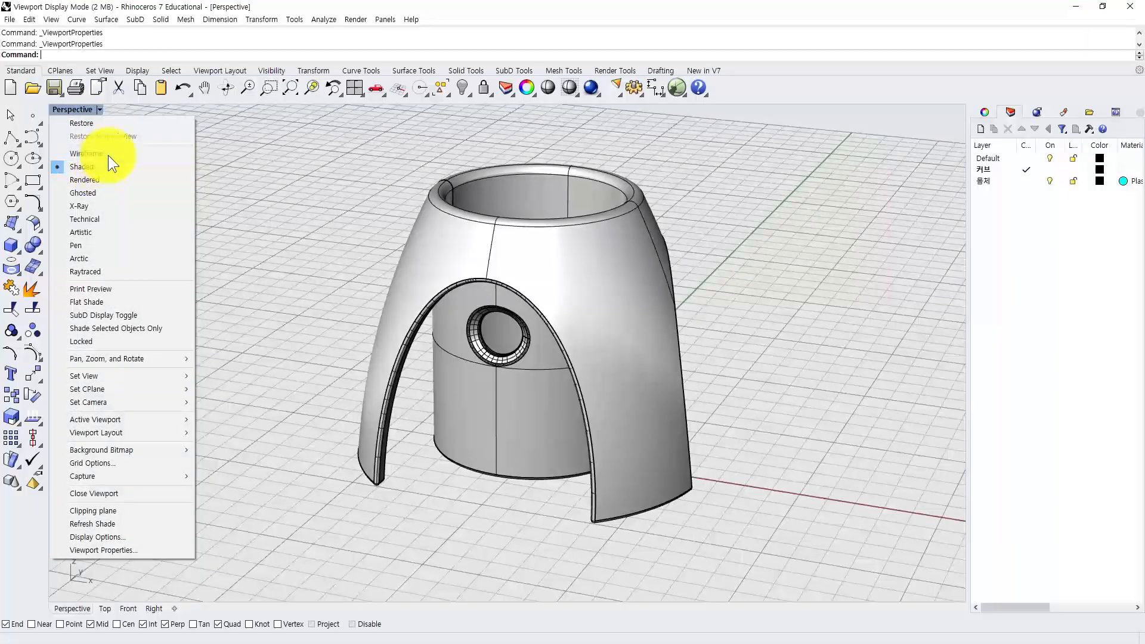
pyautogui.click(107, 154)
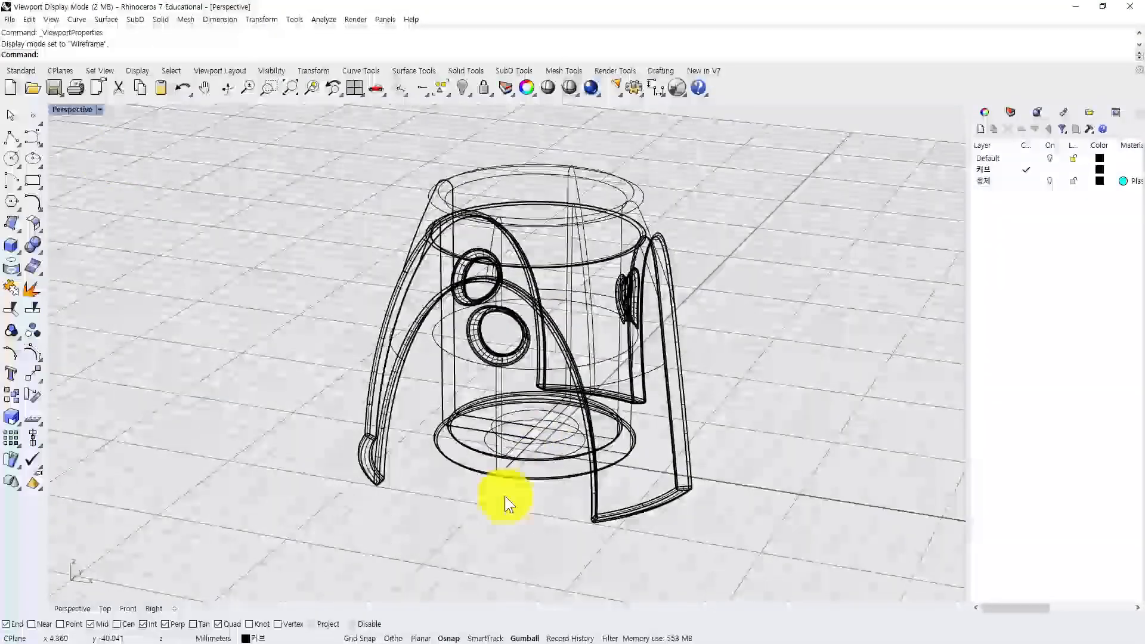
pyautogui.moveTo(505, 496); pyautogui.dragTo(762, 512, button='right')
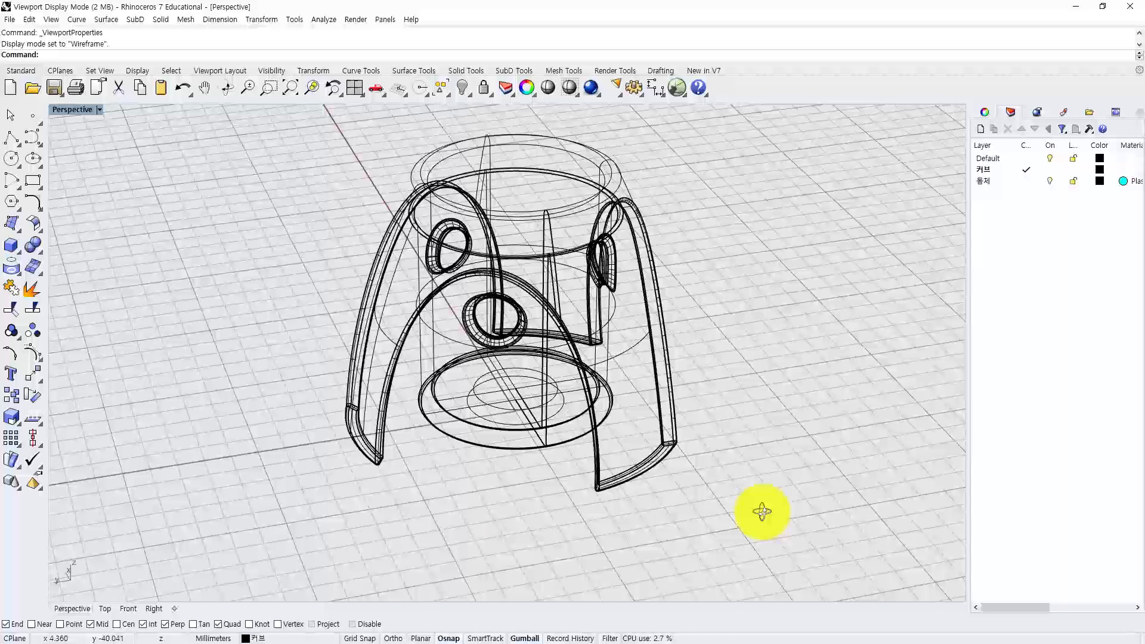
pyautogui.moveTo(763, 511); pyautogui.dragTo(468, 493, button='right')
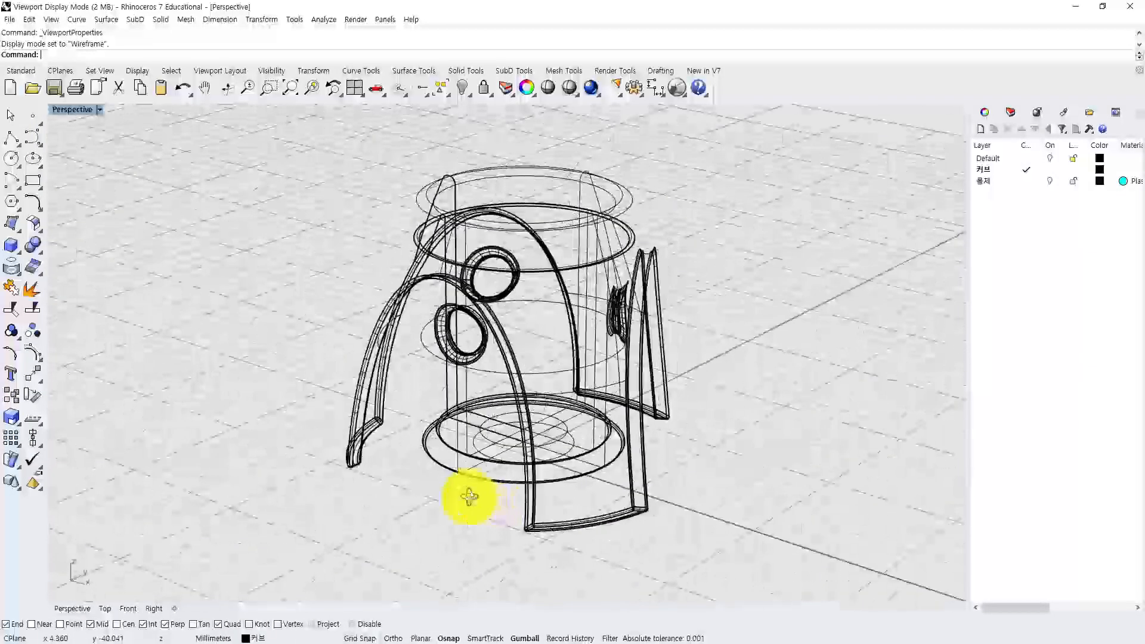
pyautogui.click(98, 110)
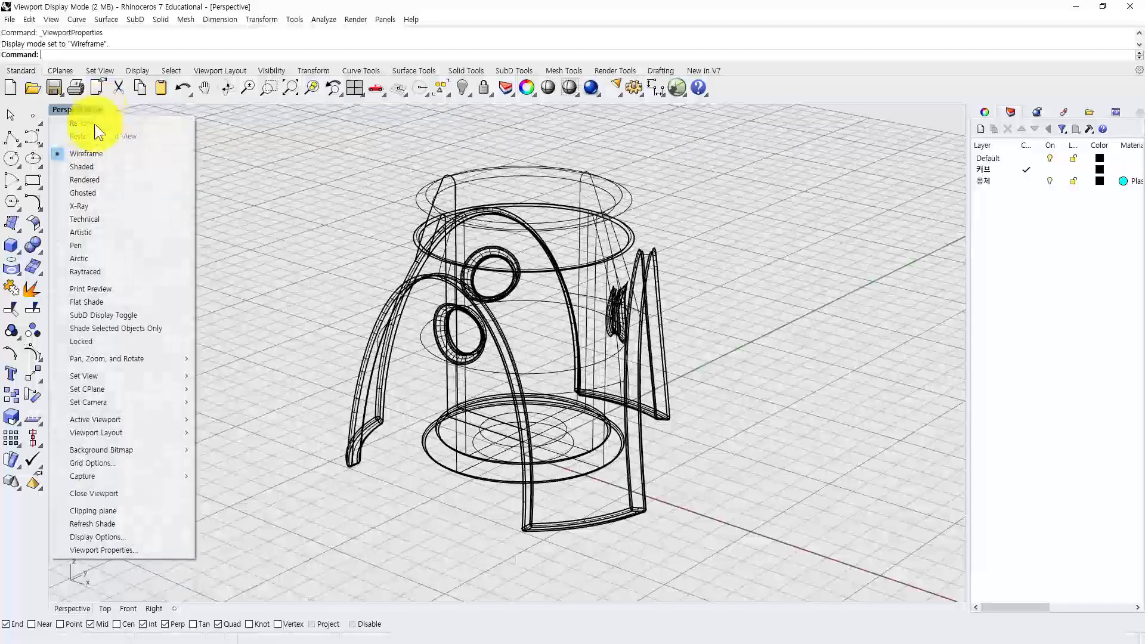
pyautogui.click(95, 167)
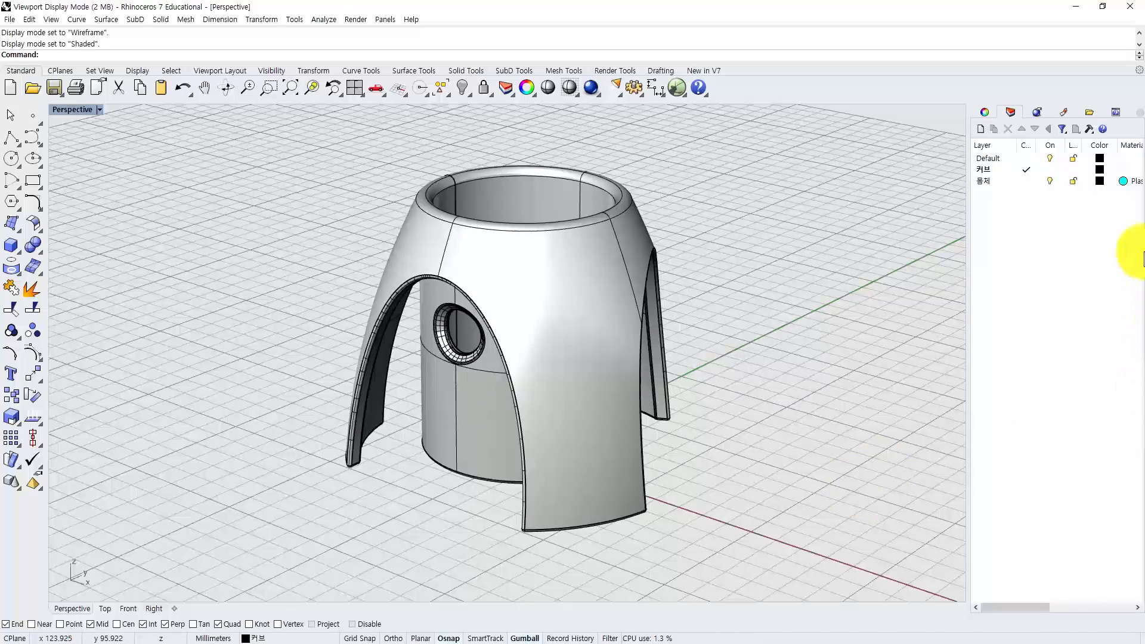
# - Examine the material type options and colour picker for the 몸체 layer's Plastic material, and close them without changes
pyautogui.click(1135, 185)
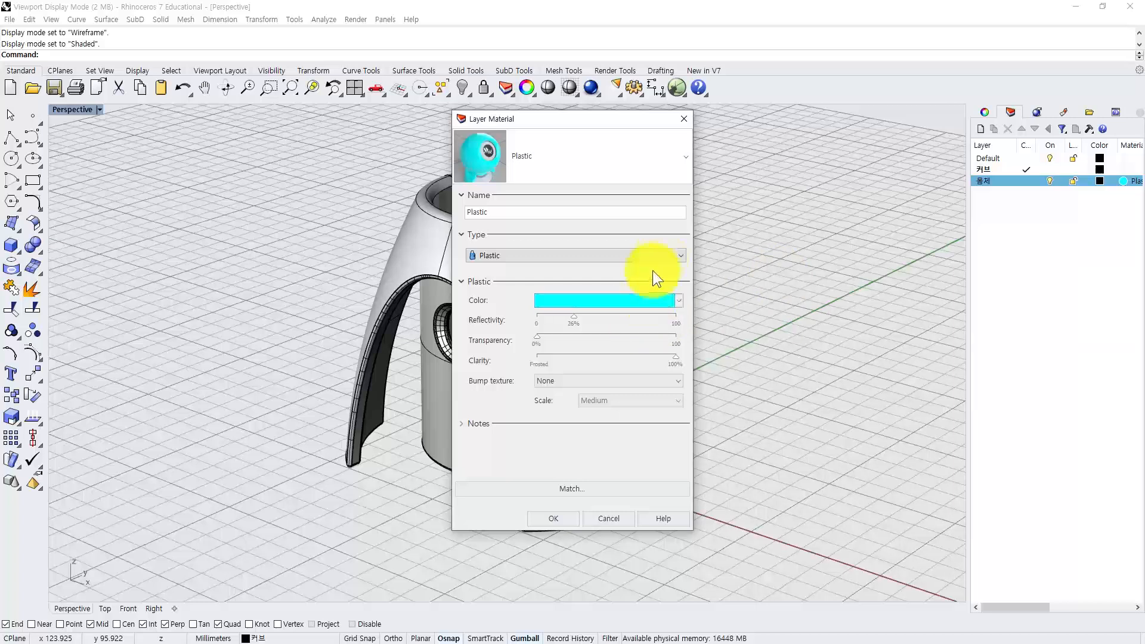
pyautogui.click(663, 255)
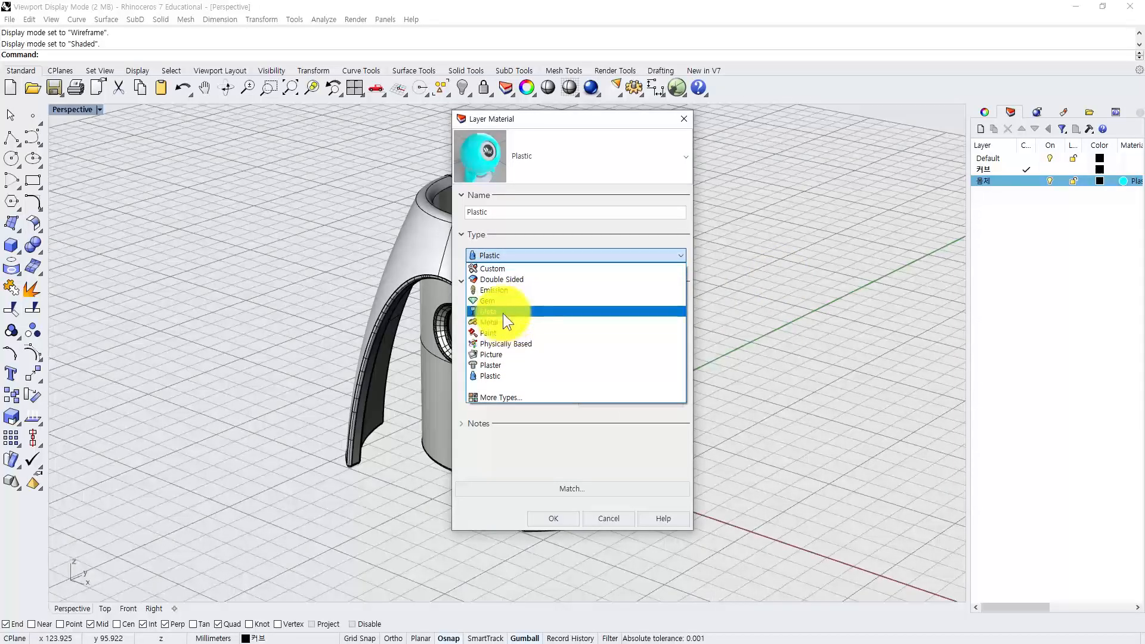
pyautogui.click(248, 248)
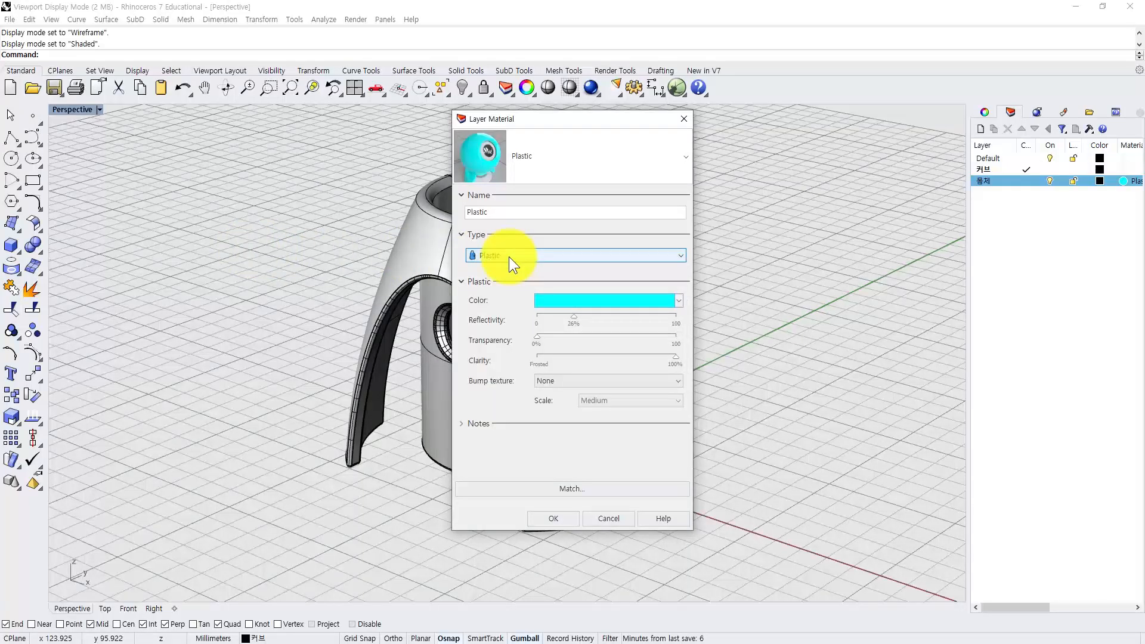
pyautogui.click(580, 300)
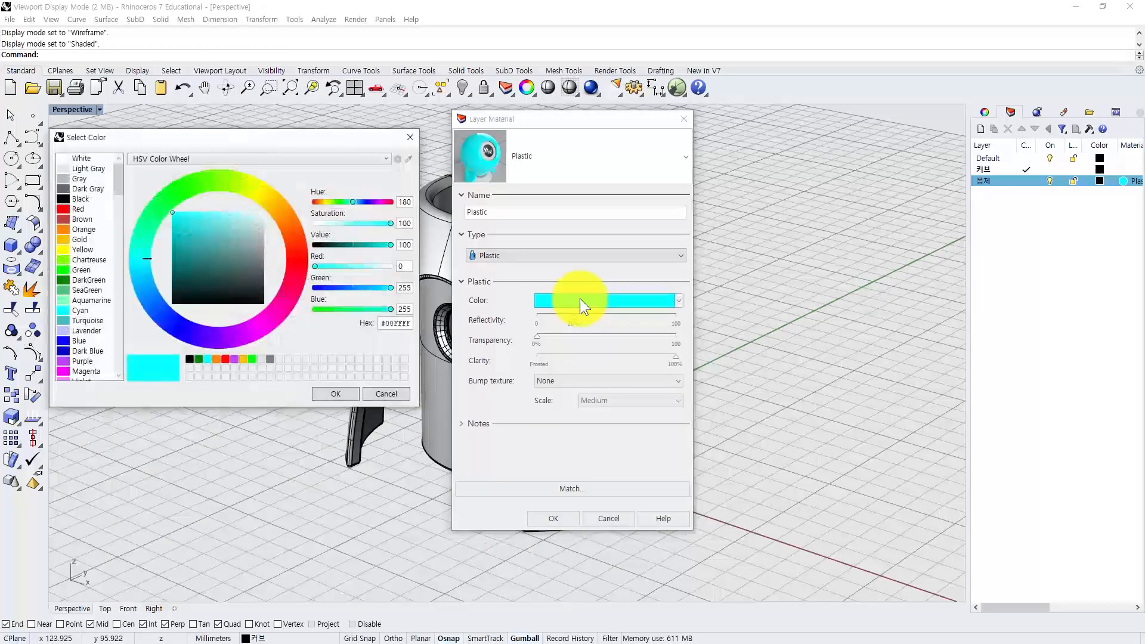
pyautogui.click(387, 394)
pyautogui.click(683, 118)
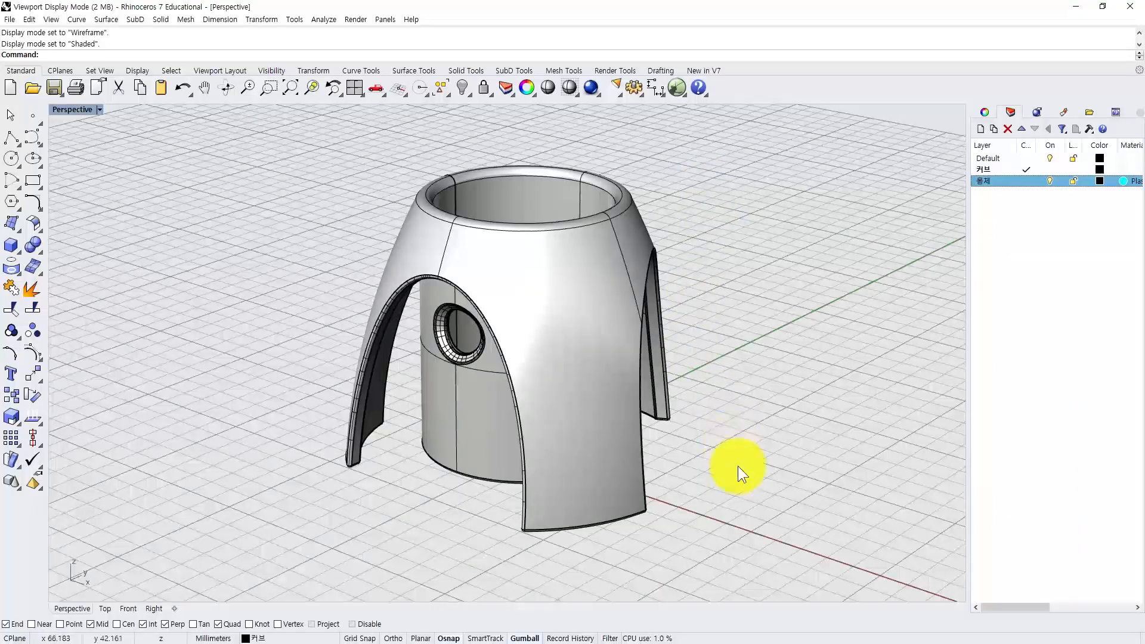
# - Show the Perspective viewport in Rendered display mode and inspect the model's plastic material
pyautogui.click(102, 109)
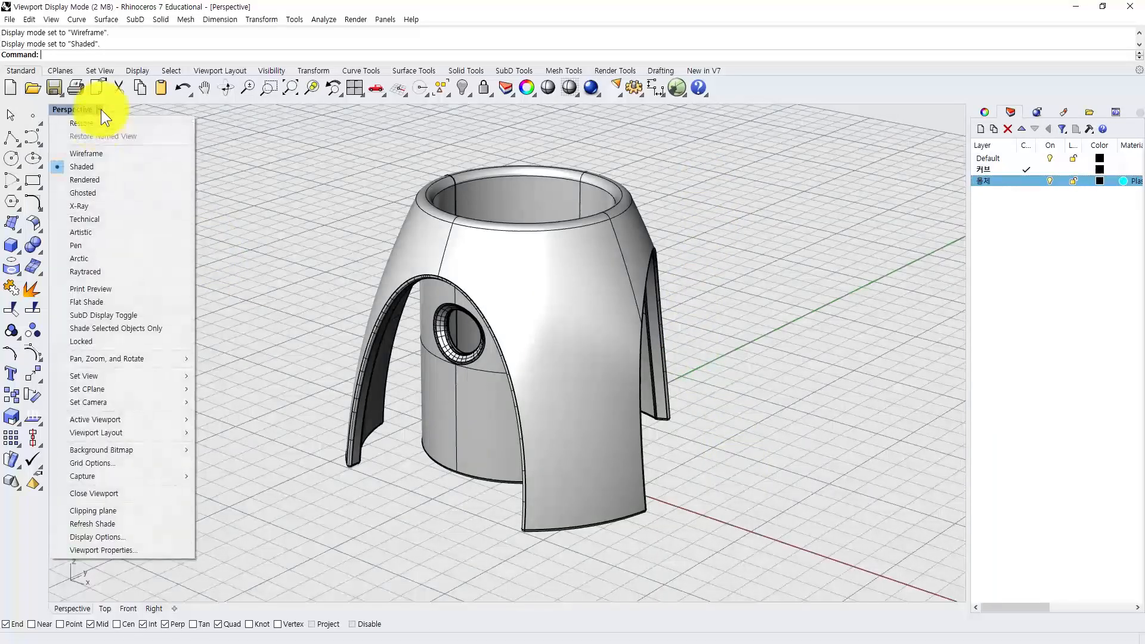
pyautogui.click(90, 179)
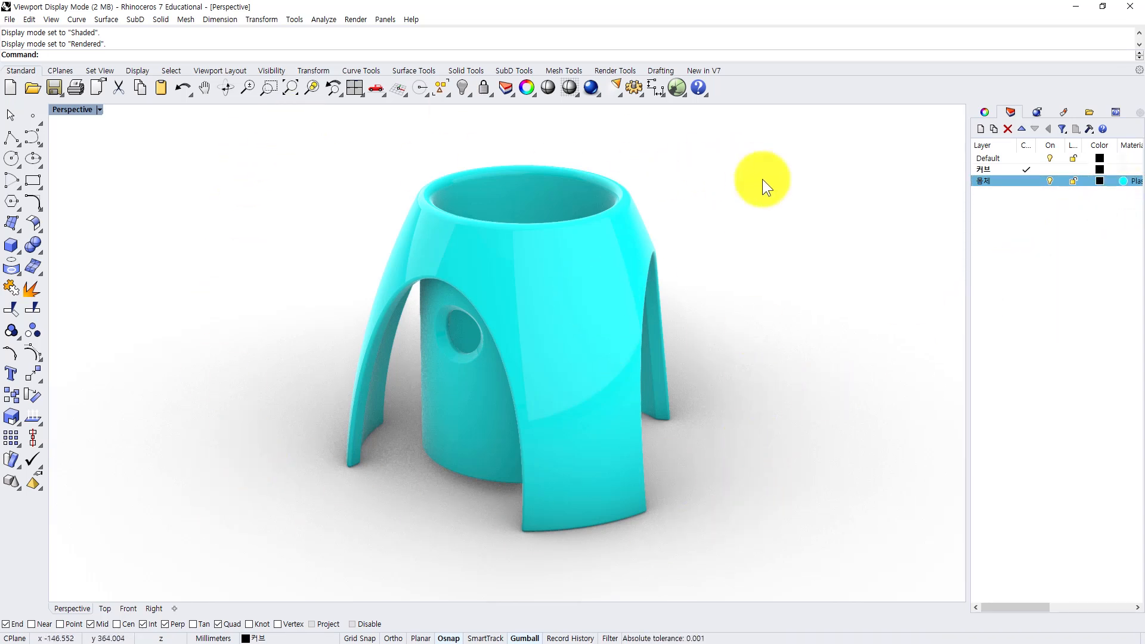
pyautogui.moveTo(689, 471)
pyautogui.mouseDown(button='right')
pyautogui.moveTo(710, 414)
pyautogui.moveTo(646, 458)
pyautogui.moveTo(695, 471)
pyautogui.moveTo(793, 459)
pyautogui.moveTo(631, 468)
pyautogui.moveTo(704, 458)
pyautogui.mouseUp(button='right')
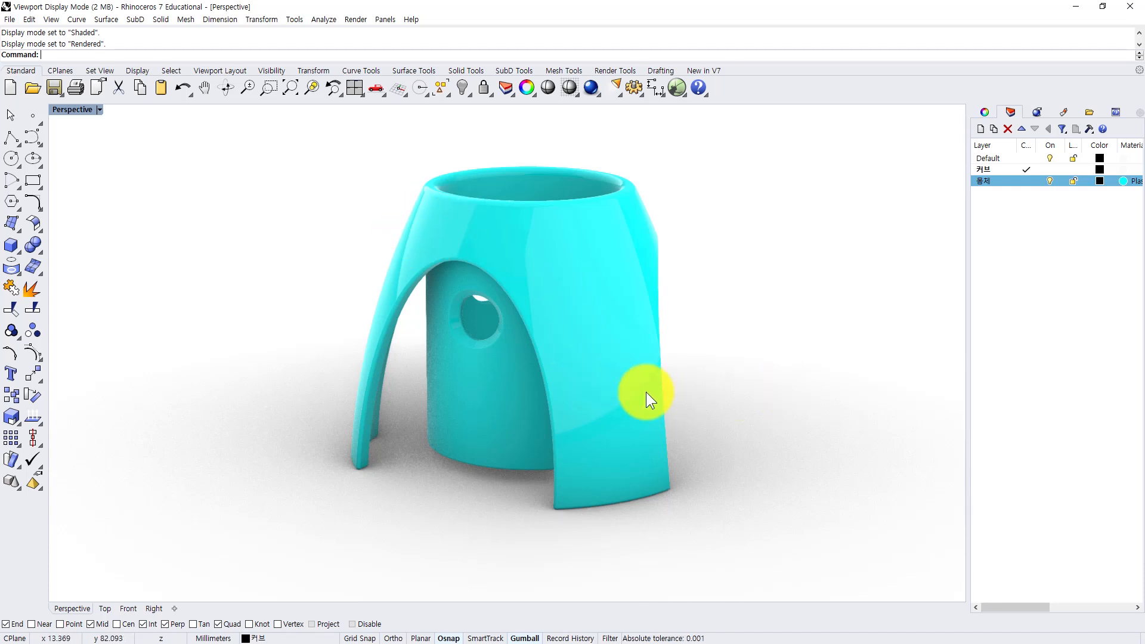
# - Show the Perspective viewport in Ghosted display mode, inspect the model from several angles, and switch the viewport to Artistic
pyautogui.click(102, 110)
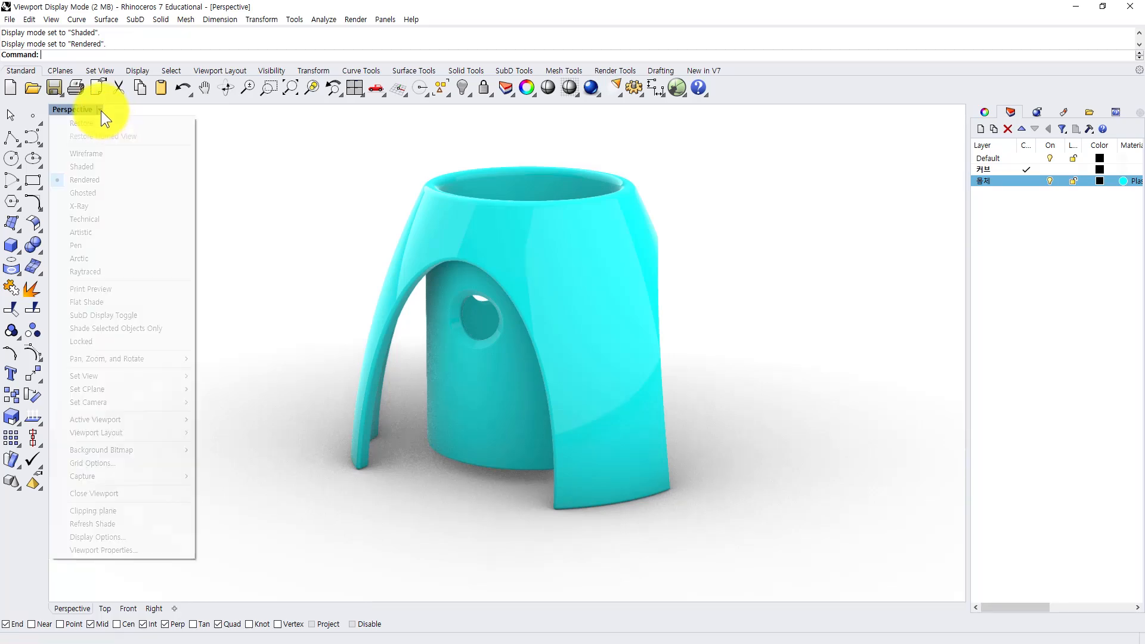
pyautogui.click(101, 194)
pyautogui.moveTo(478, 498); pyautogui.dragTo(478, 506, button='right')
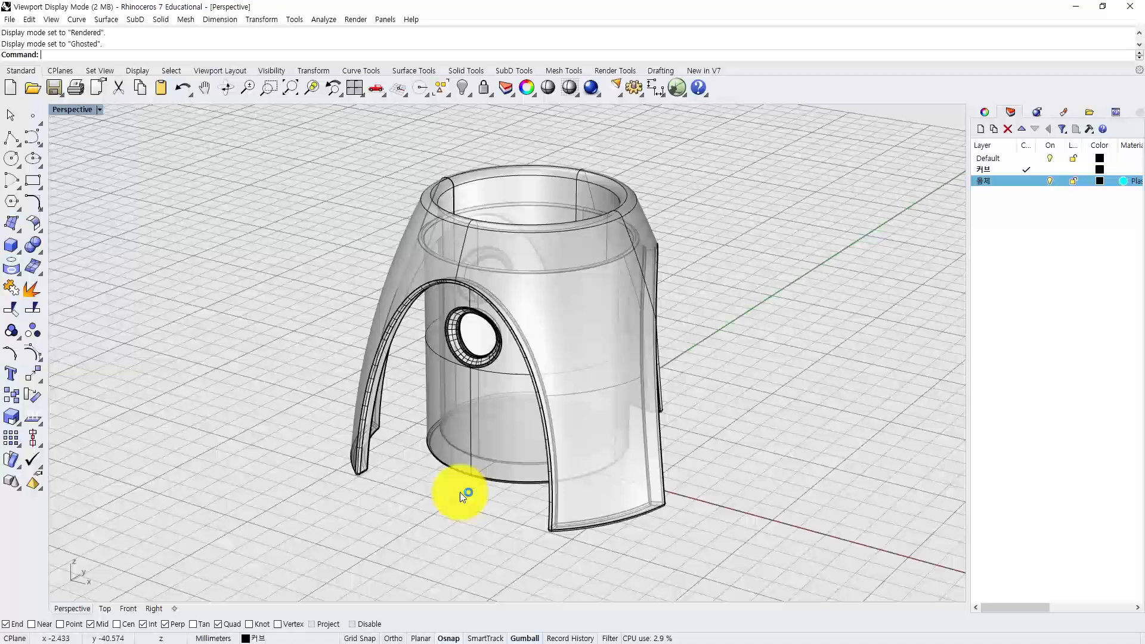
pyautogui.moveTo(460, 492); pyautogui.dragTo(524, 448, button='right')
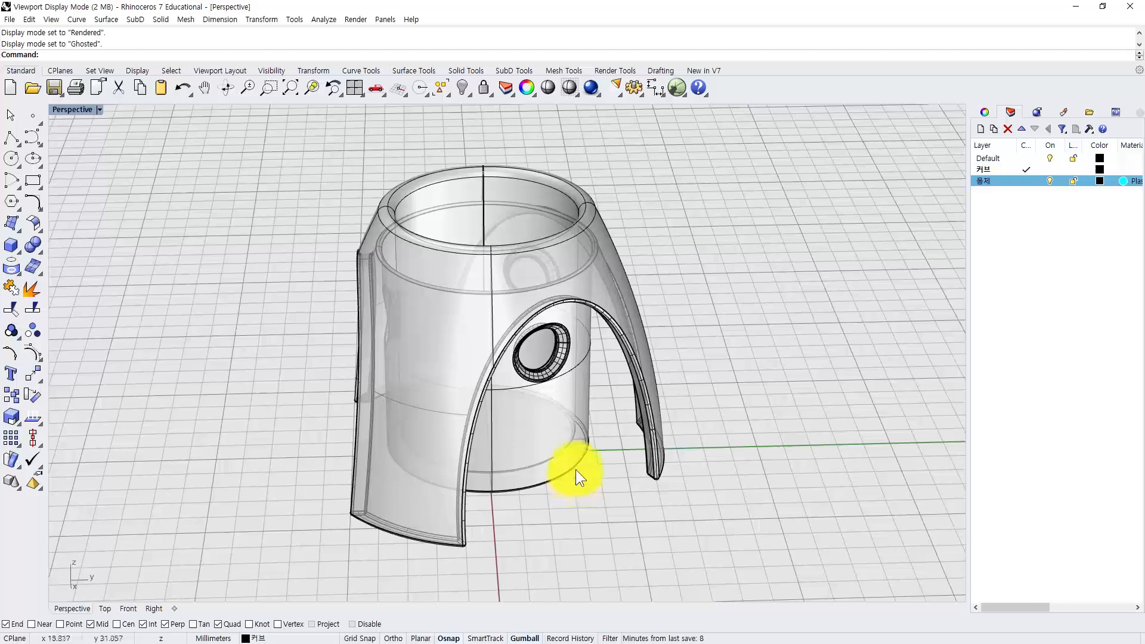
pyautogui.moveTo(575, 468); pyautogui.dragTo(464, 462, button='right')
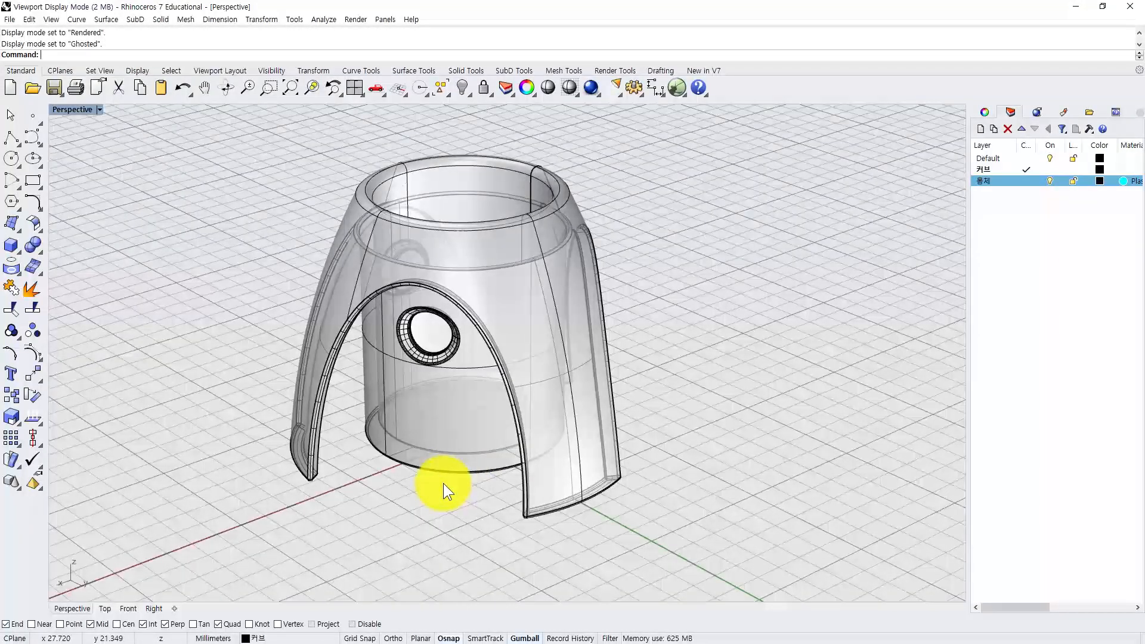
pyautogui.moveTo(442, 483); pyautogui.dragTo(733, 483, button='right')
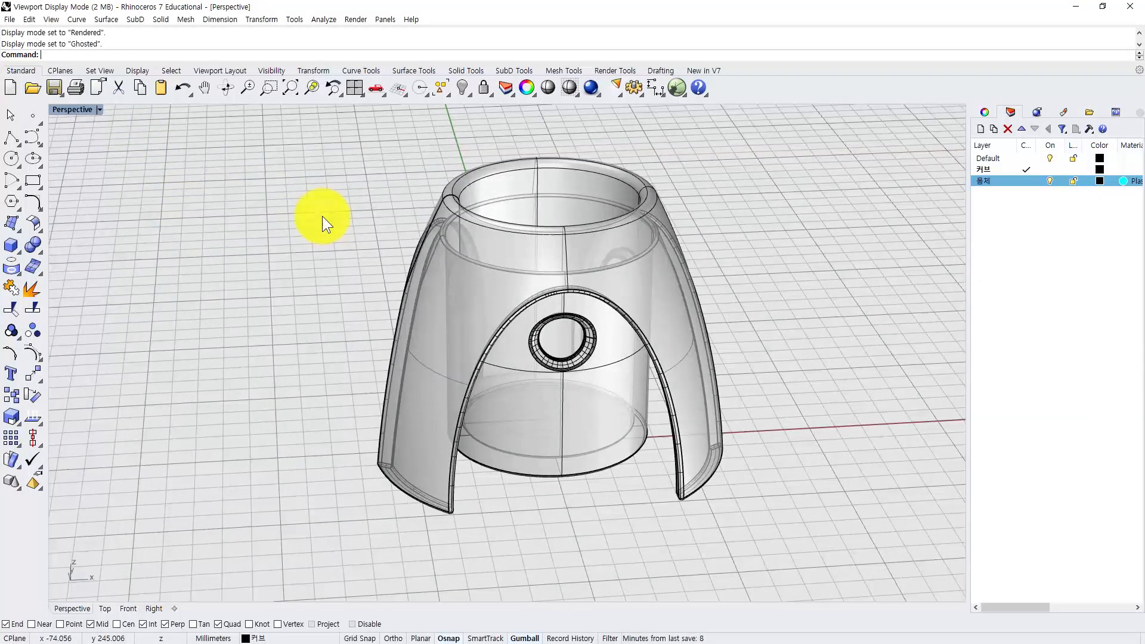
pyautogui.click(102, 110)
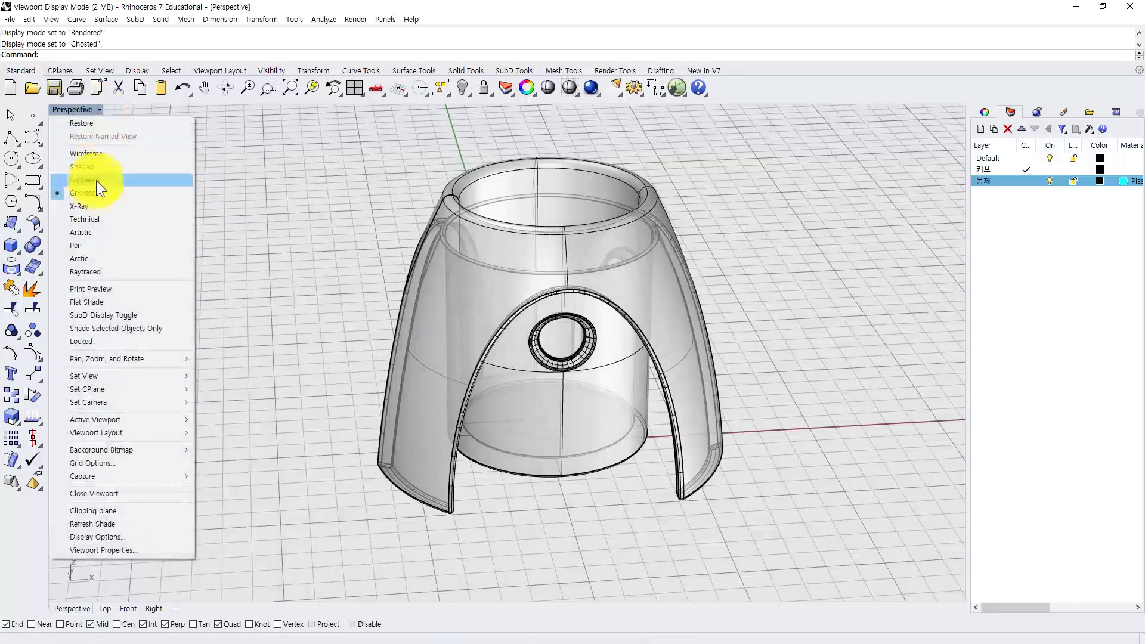
pyautogui.click(95, 233)
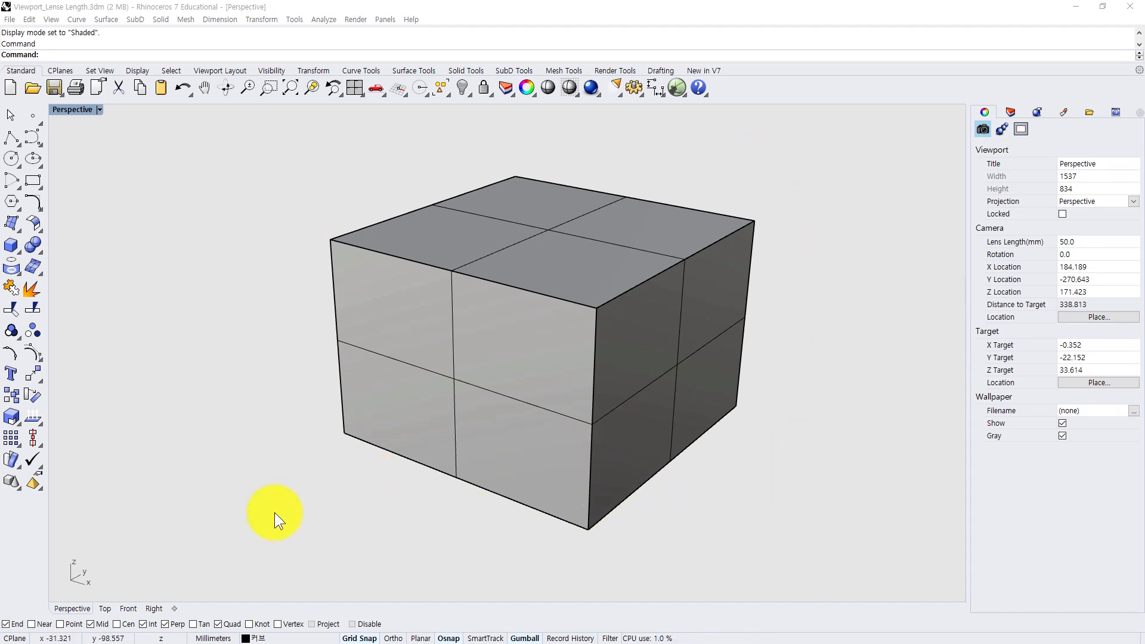
# - Show the Perspective viewport's properties and set its camera lens length to 100 mm, keeping the whole box in view
pyautogui.click(1070, 242)
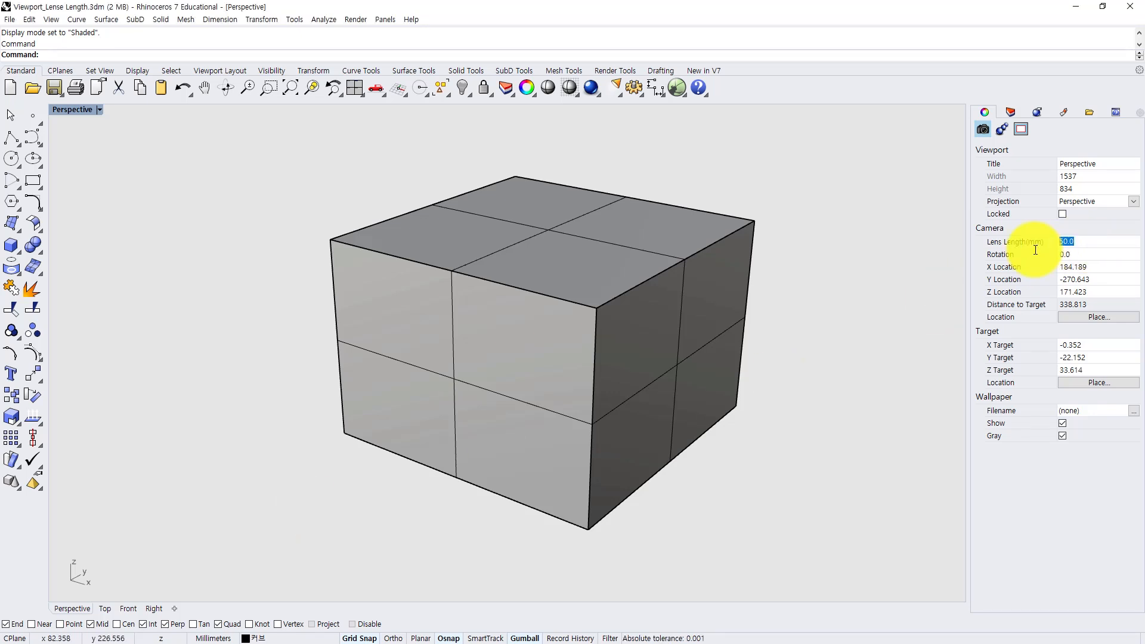
pyautogui.click(770, 449)
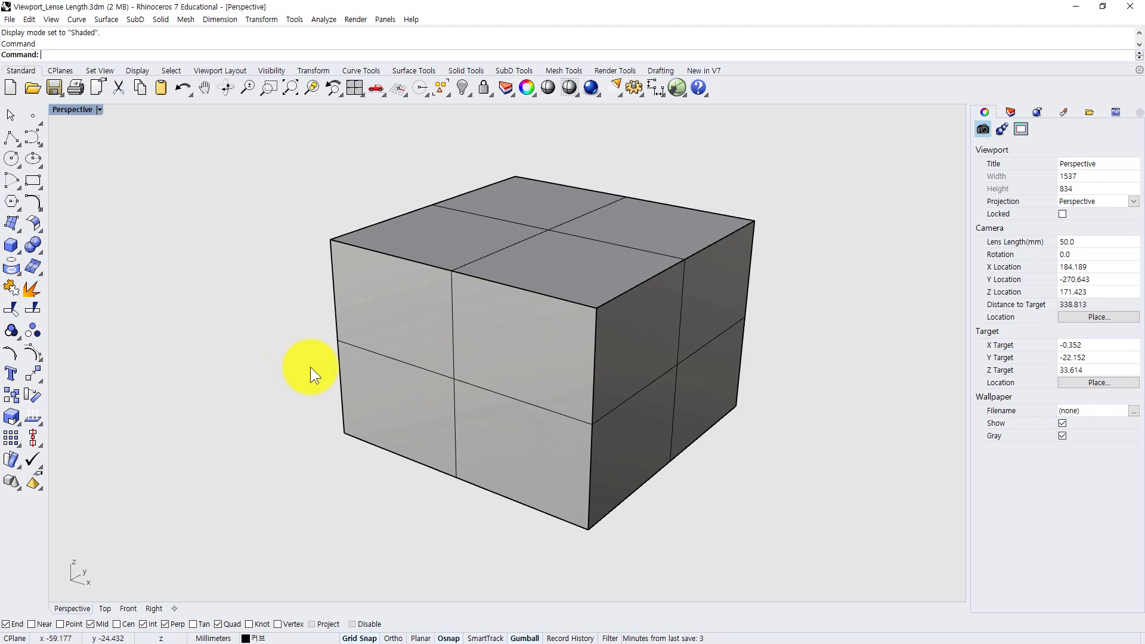
pyautogui.click(99, 110)
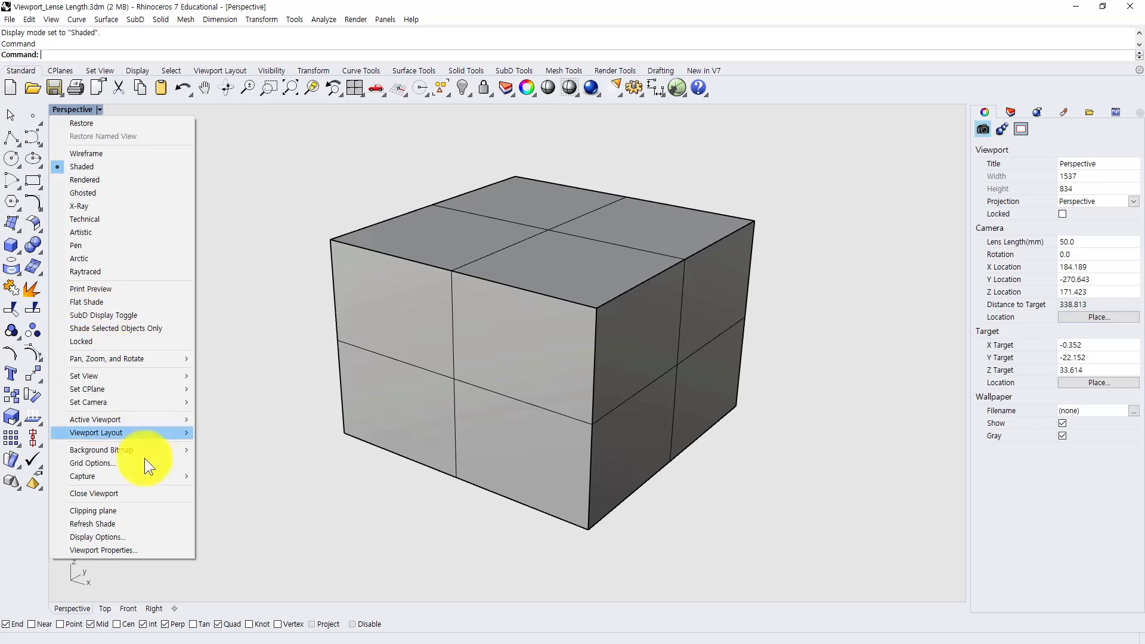
pyautogui.click(144, 551)
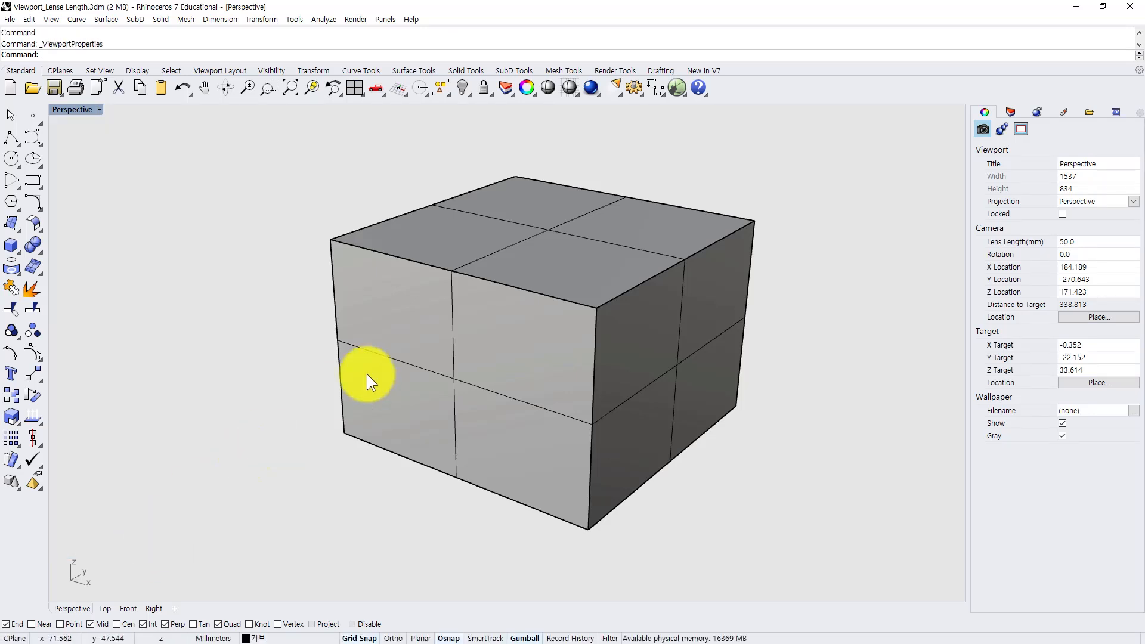
pyautogui.click(1094, 242)
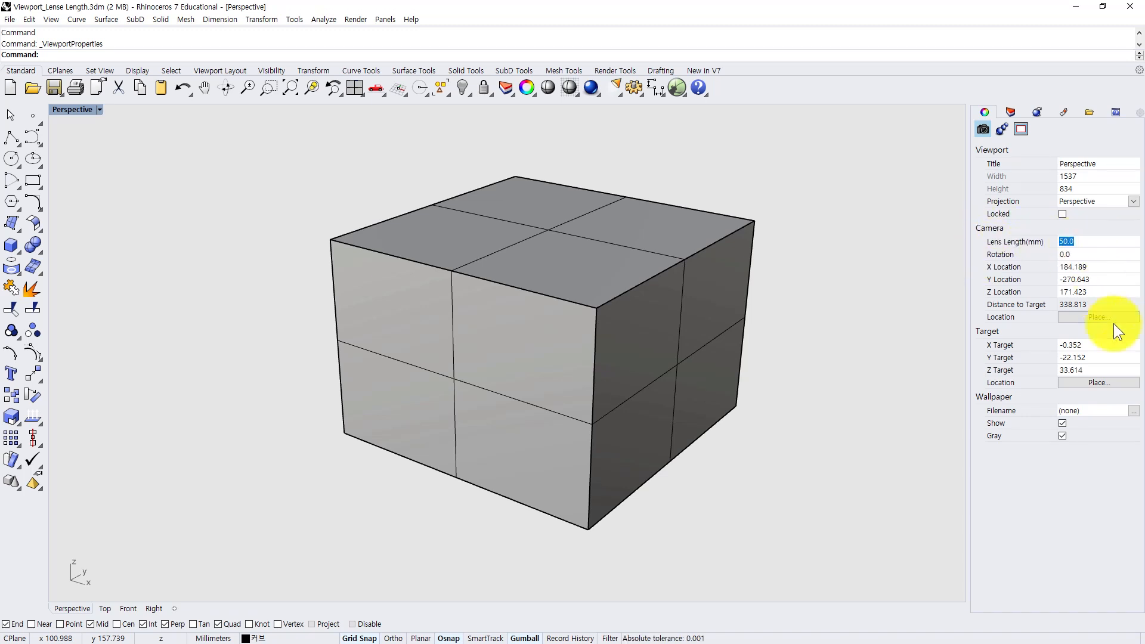
pyautogui.write('100')
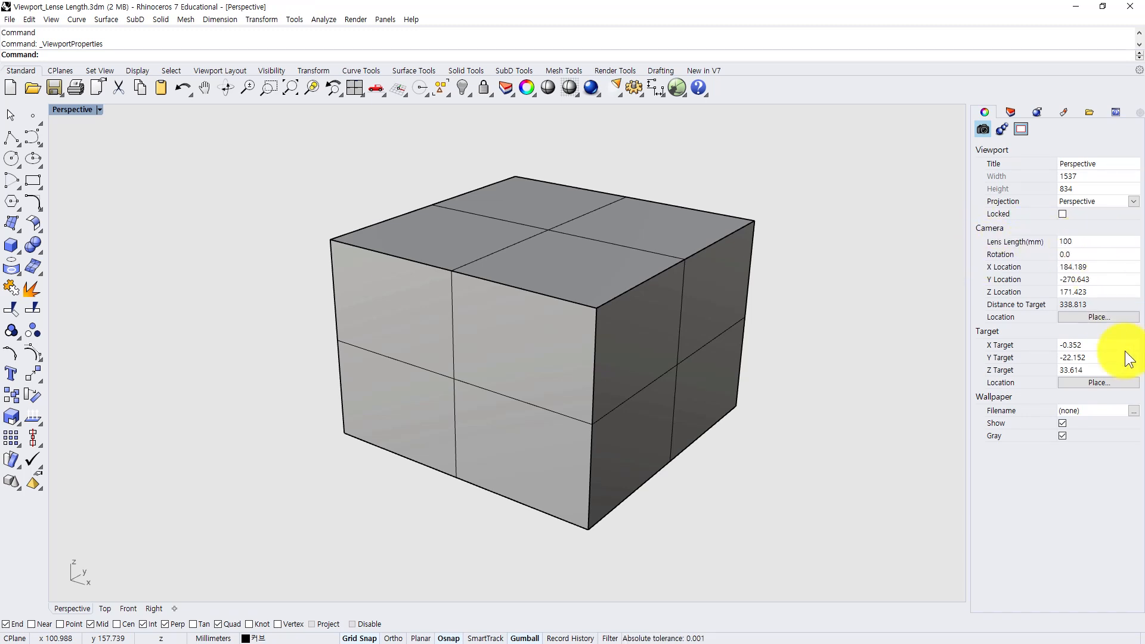
pyautogui.press('Return')
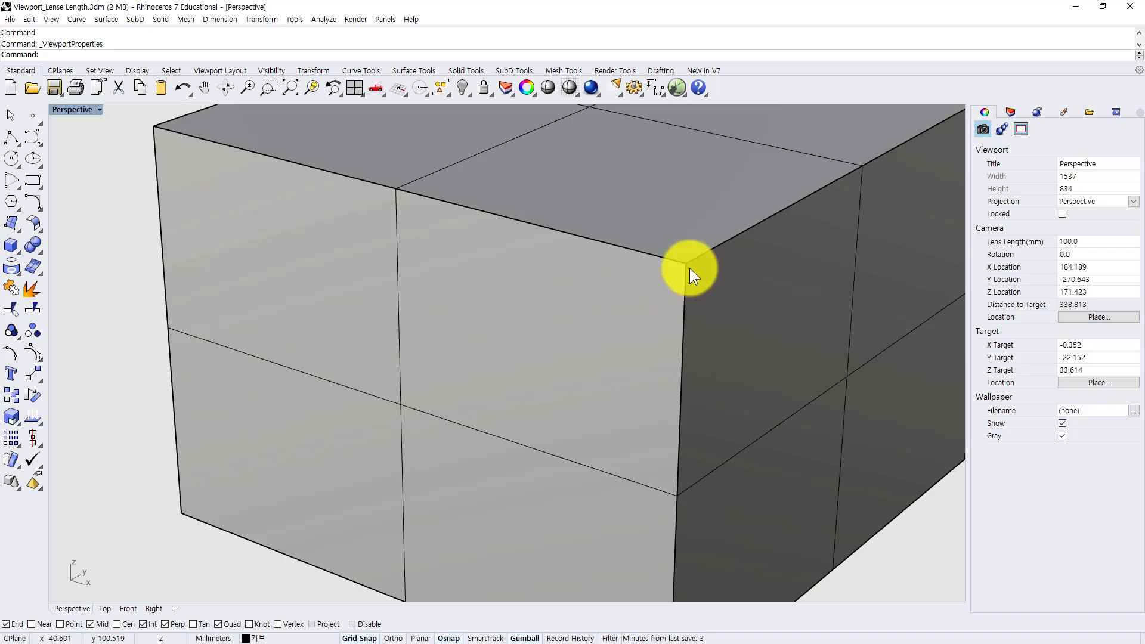
pyautogui.scroll(-5, 691, 257)
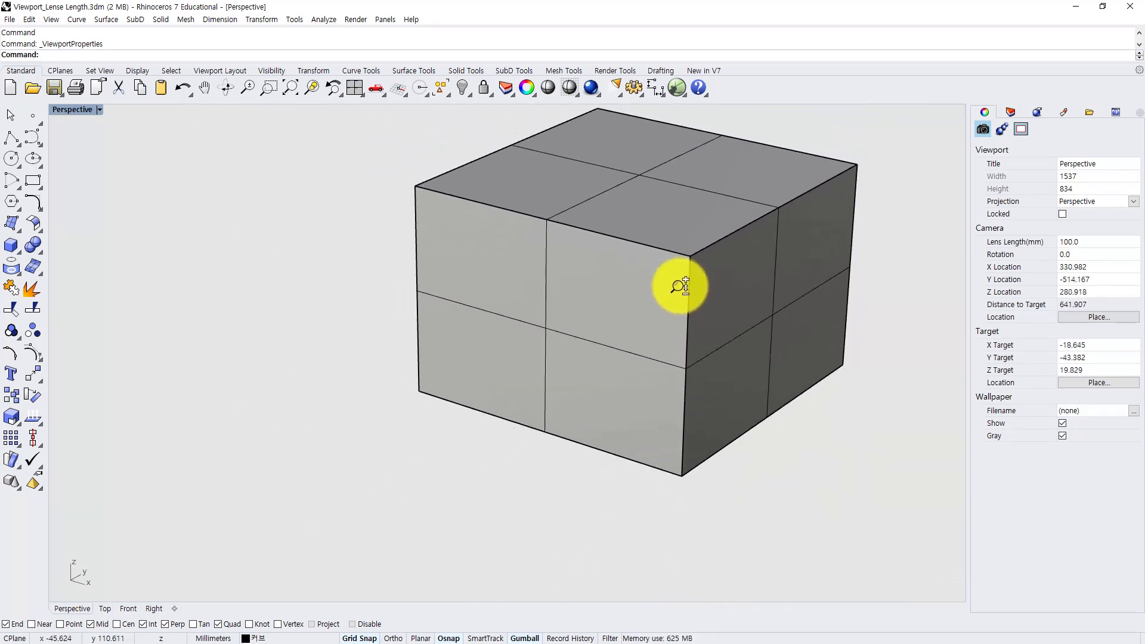
pyautogui.keyDown('shift'); pyautogui.moveTo(681, 280); pyautogui.dragTo(591, 342, button='right'); pyautogui.keyUp('shift')
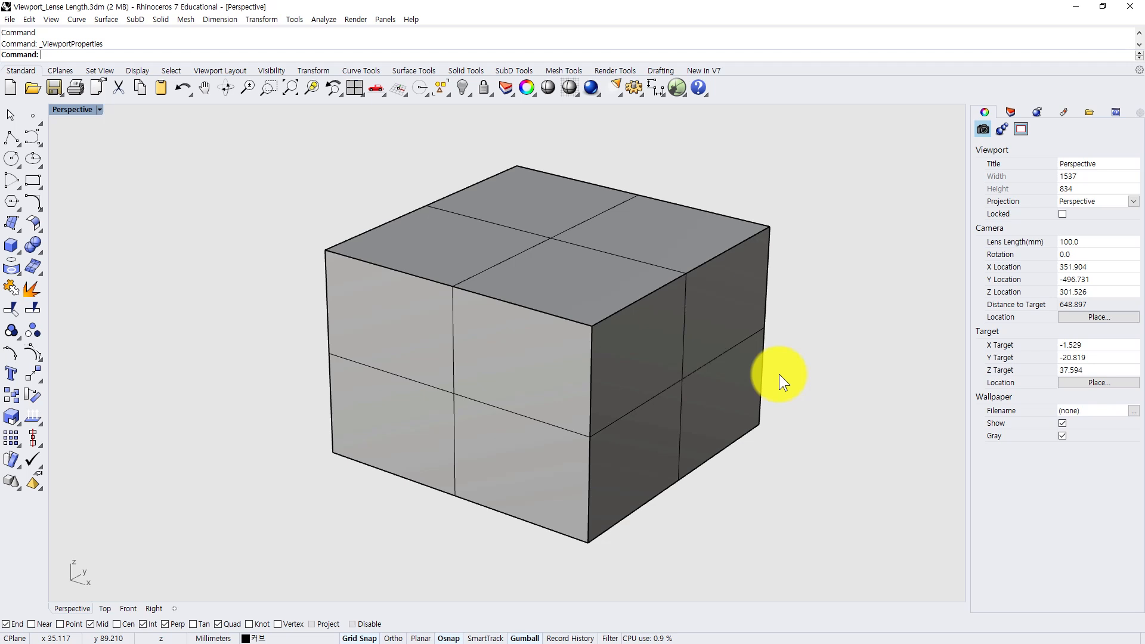
# - Set the Perspective viewport's camera lens length to 25 mm and examine the box's perspective distortion up close
pyautogui.click(1090, 241)
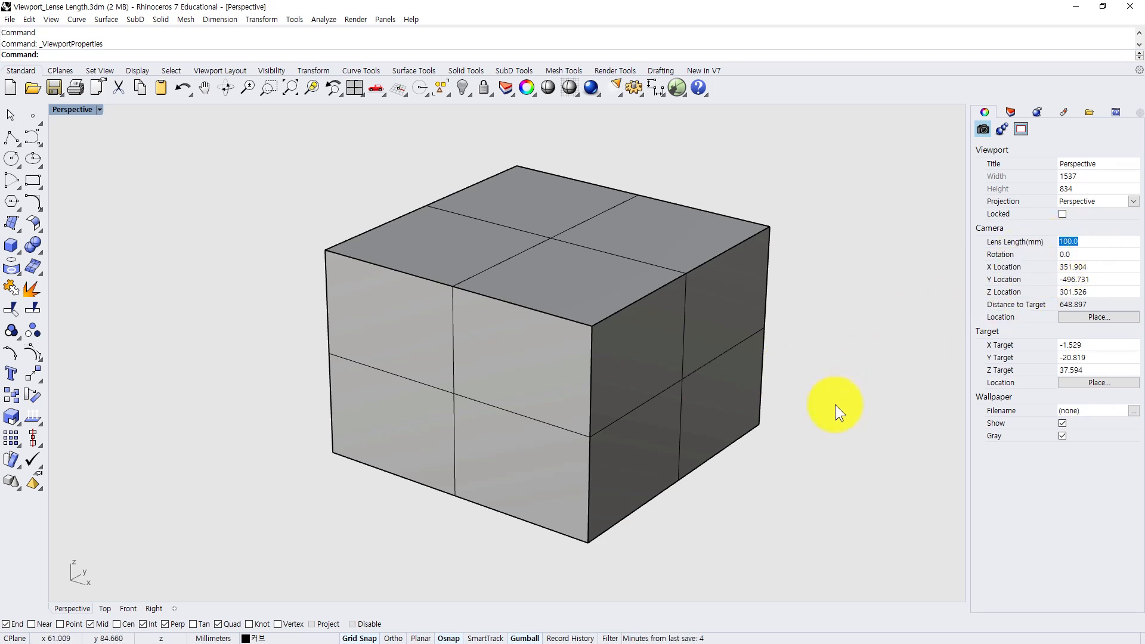
pyautogui.write('25')
pyautogui.press('Return')
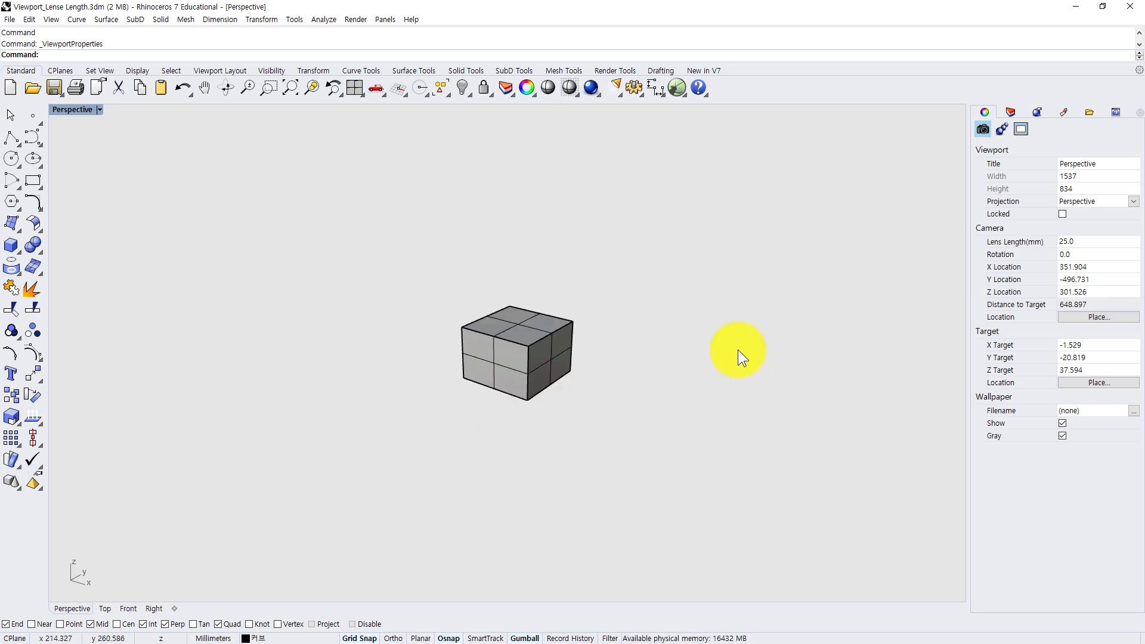
pyautogui.keyDown('ctrl'); pyautogui.moveTo(528, 357); pyautogui.dragTo(602, 298, button='right'); pyautogui.keyUp('ctrl')
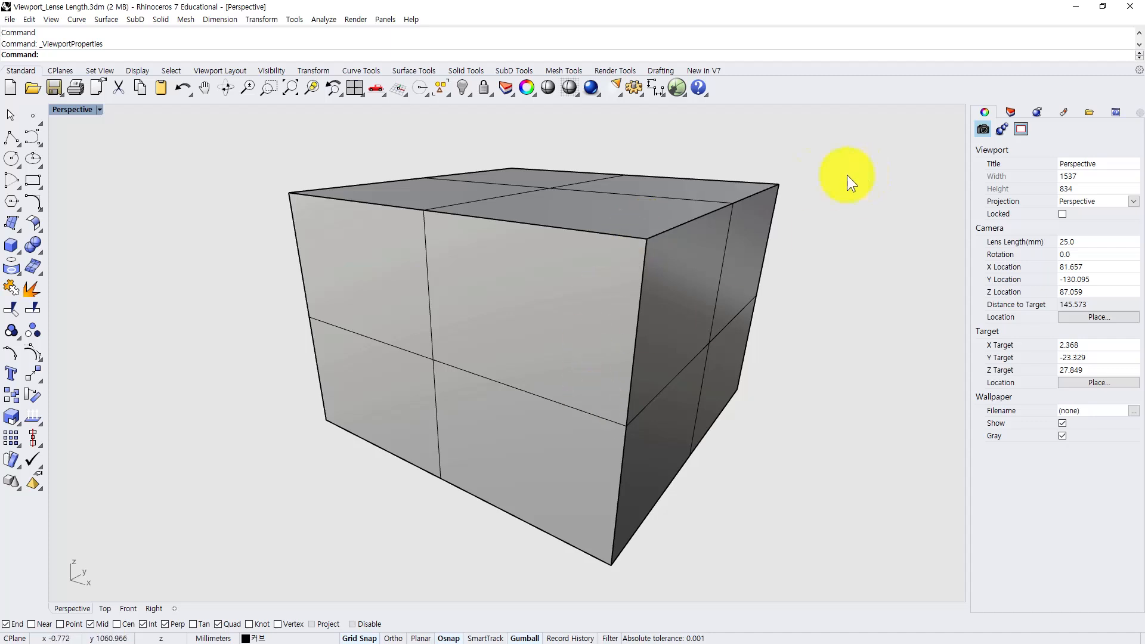
pyautogui.moveTo(689, 369)
pyautogui.mouseDown(button='right')
pyautogui.moveTo(672, 396)
pyautogui.moveTo(672, 384)
pyautogui.mouseUp(button='right')
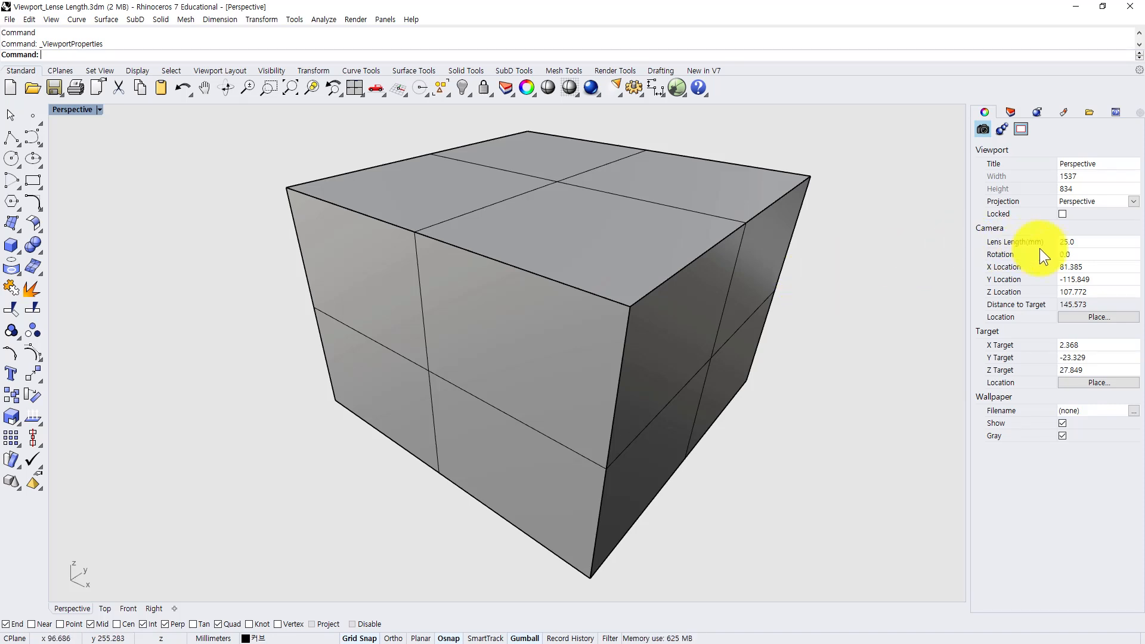
# - Set the Perspective camera's lens length to 100 mm again and compare the box's perspective with the 25 mm view
pyautogui.click(1089, 241)
pyautogui.write('100')
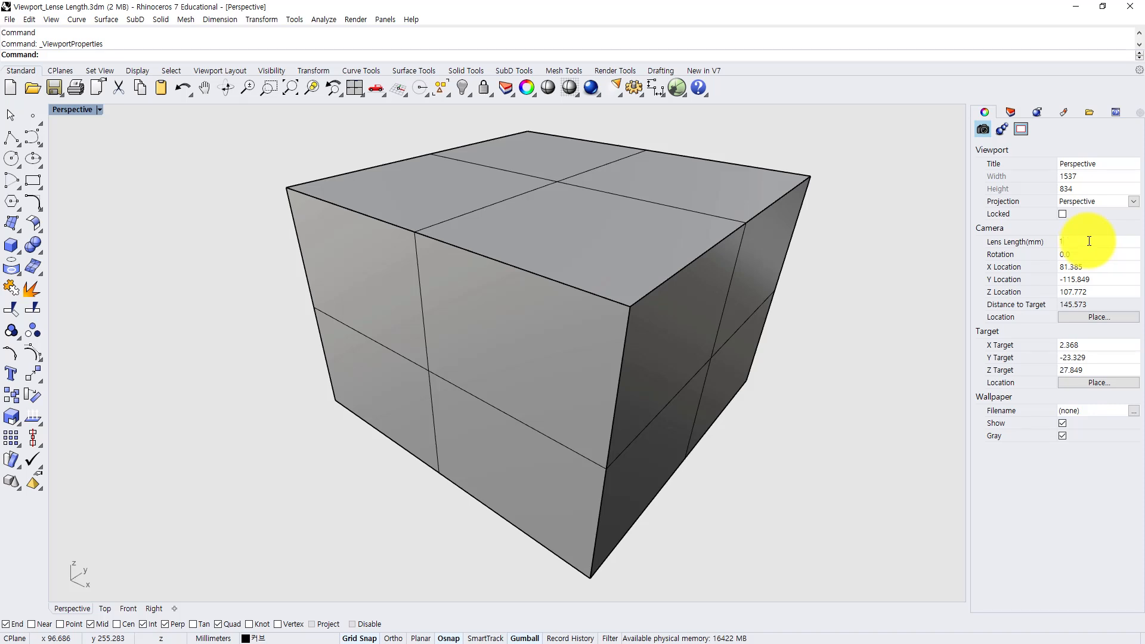
pyautogui.press('Return')
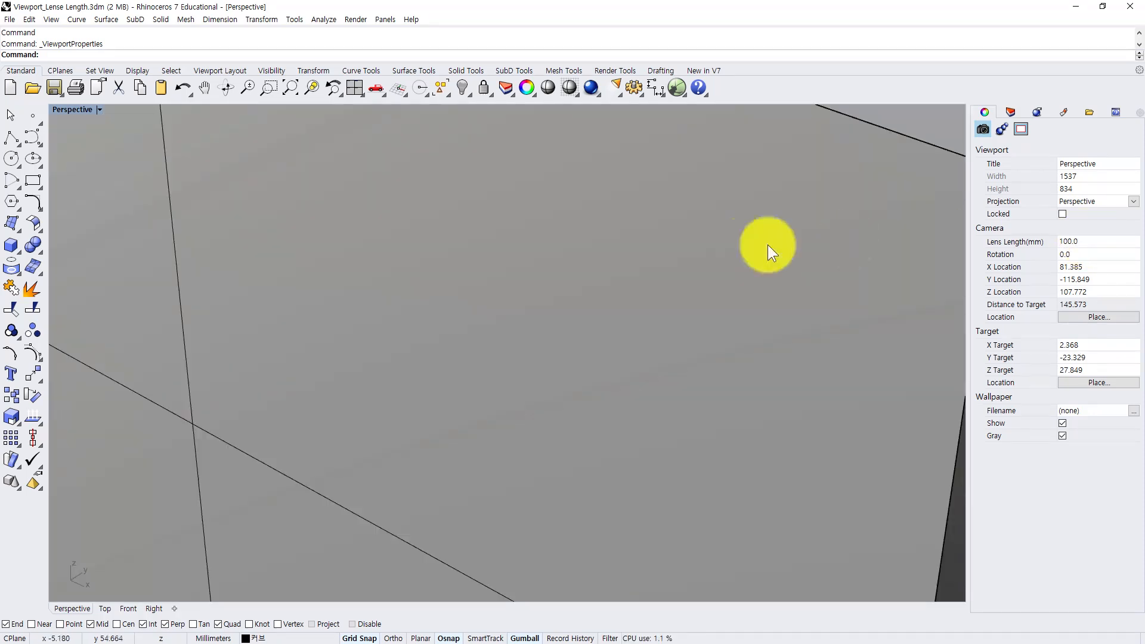
pyautogui.scroll(-8, 634, 289)
pyautogui.keyDown('shift'); pyautogui.moveTo(653, 309); pyautogui.dragTo(529, 396, button='right'); pyautogui.keyUp('shift')
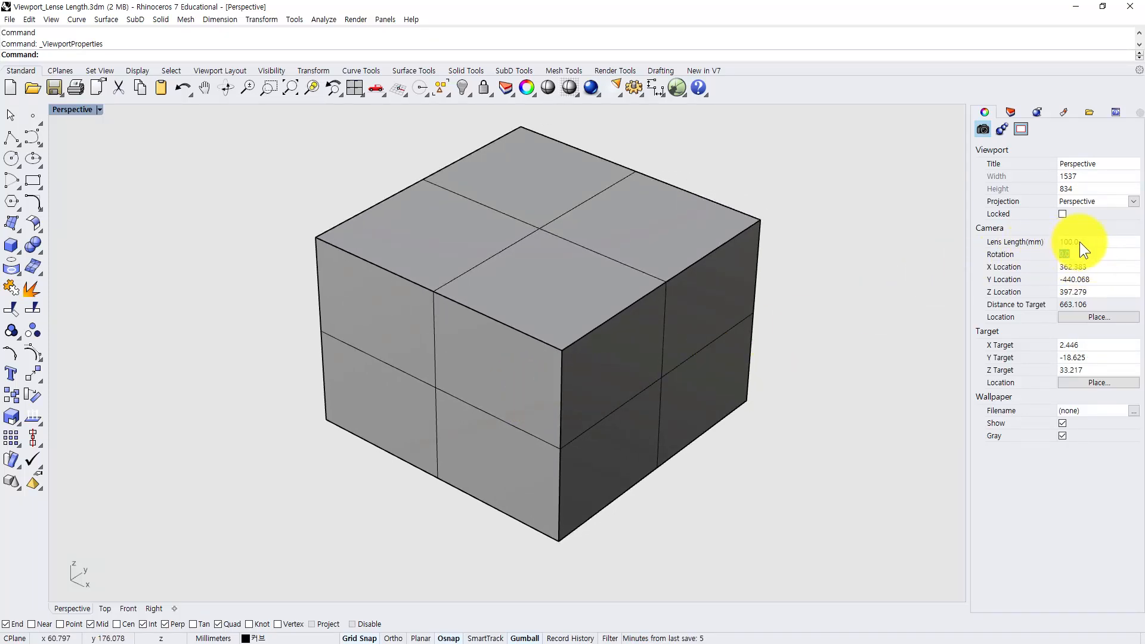
# - Set the Perspective viewport's camera lens length to 30 mm and examine the box at close range
pyautogui.write('30')
pyautogui.press('Return')
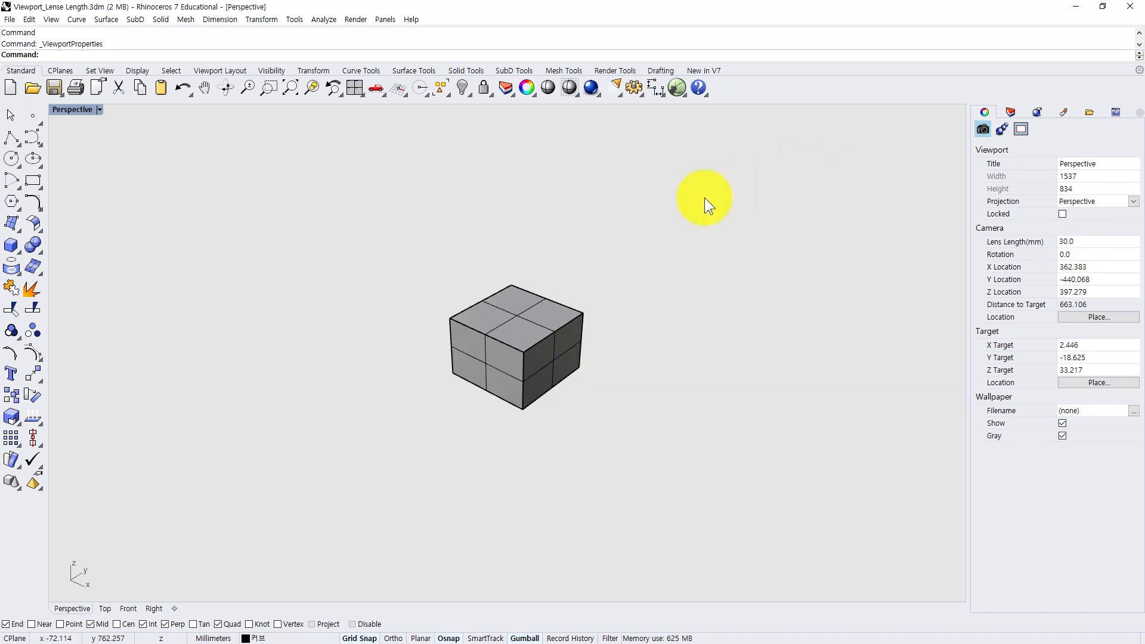
pyautogui.keyDown('ctrl'); pyautogui.moveTo(521, 358); pyautogui.dragTo(537, 302, button='right'); pyautogui.keyUp('ctrl')
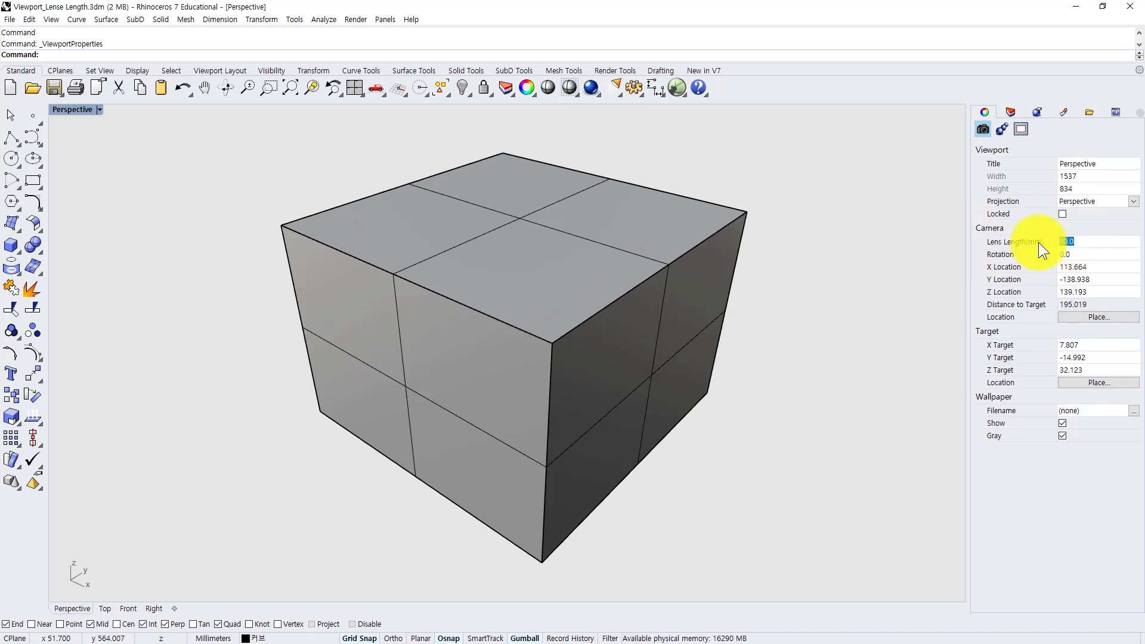
# - Set the Perspective viewport's camera lens length to 50 mm, with the whole box in view
pyautogui.press('Return')
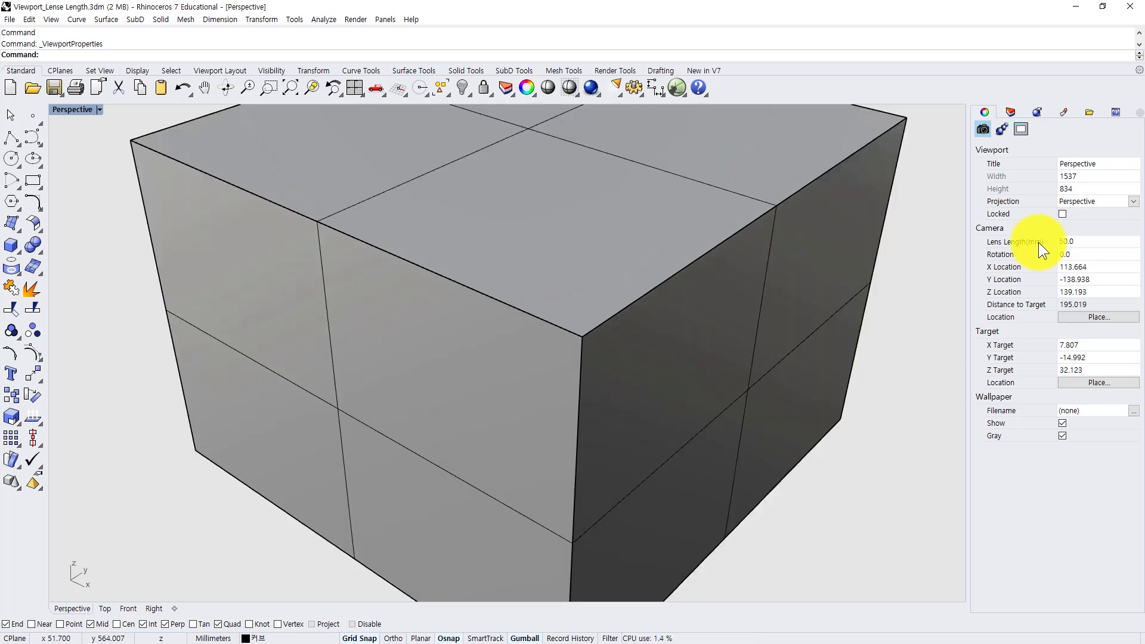
pyautogui.scroll(-3, 750, 261)
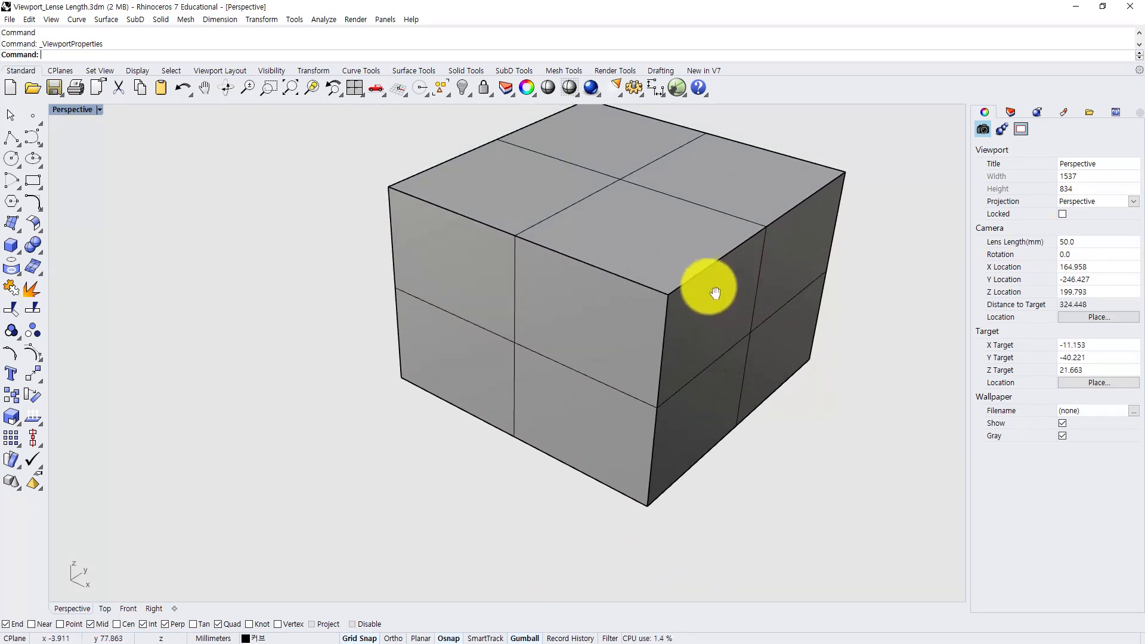
pyautogui.scroll(-3, 710, 286)
pyautogui.moveTo(801, 335); pyautogui.dragTo(814, 307, button='right')
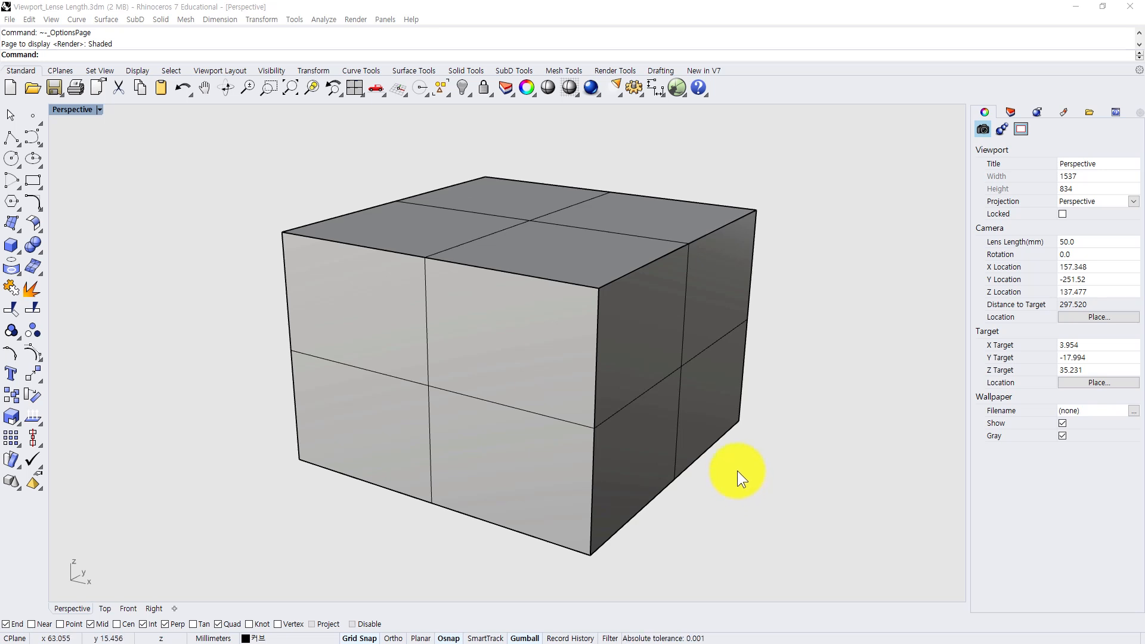
# - Orbit around the box in the Perspective viewport, pan it, and zoom out to view it from another side
pyautogui.moveTo(737, 471); pyautogui.dragTo(585, 429, button='right')
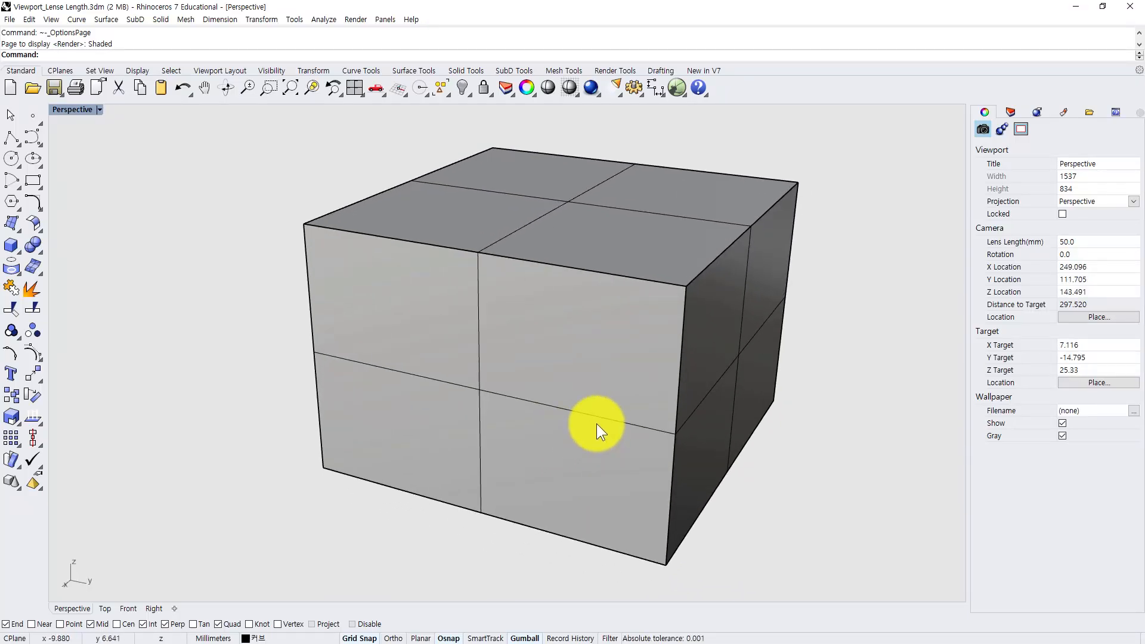
pyautogui.moveTo(596, 424)
pyautogui.mouseDown(button='right')
pyautogui.moveTo(524, 417)
pyautogui.moveTo(594, 420)
pyautogui.mouseUp(button='right')
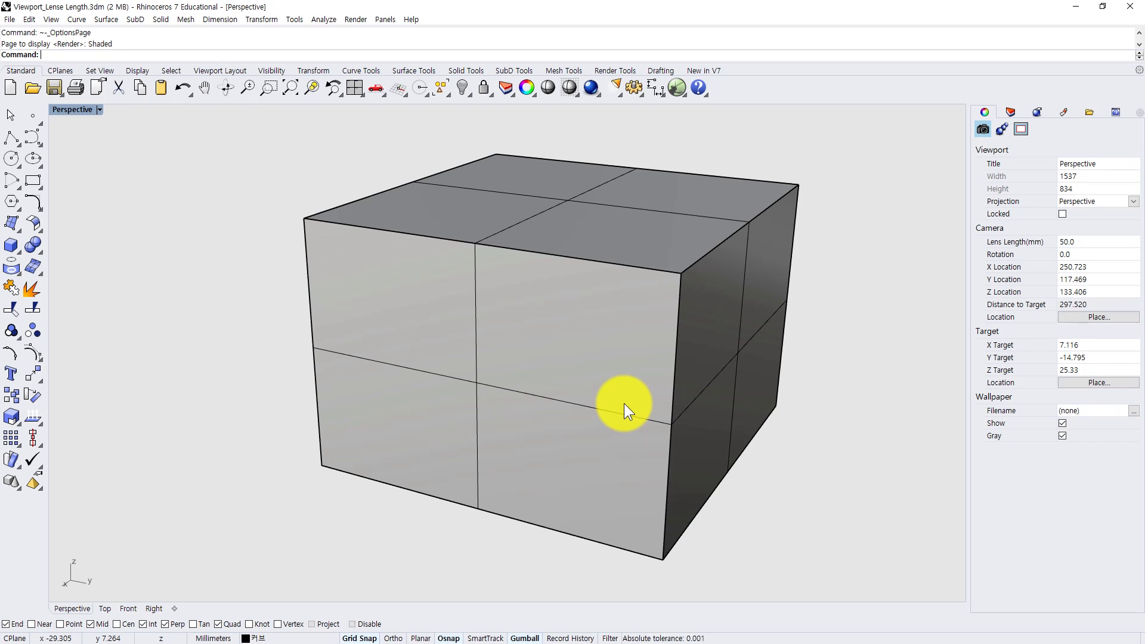
pyautogui.keyDown('shift'); pyautogui.moveTo(624, 403); pyautogui.dragTo(581, 434, button='right'); pyautogui.keyUp('shift')
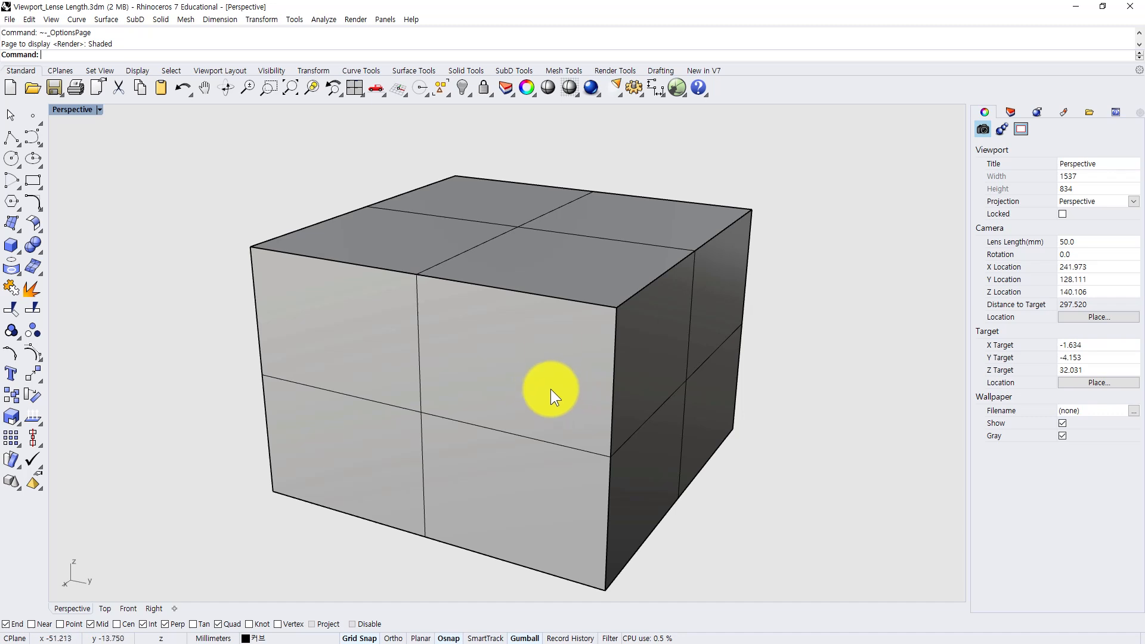
pyautogui.keyDown('ctrl'); pyautogui.moveTo(538, 322); pyautogui.dragTo(554, 352, button='right'); pyautogui.keyUp('ctrl')
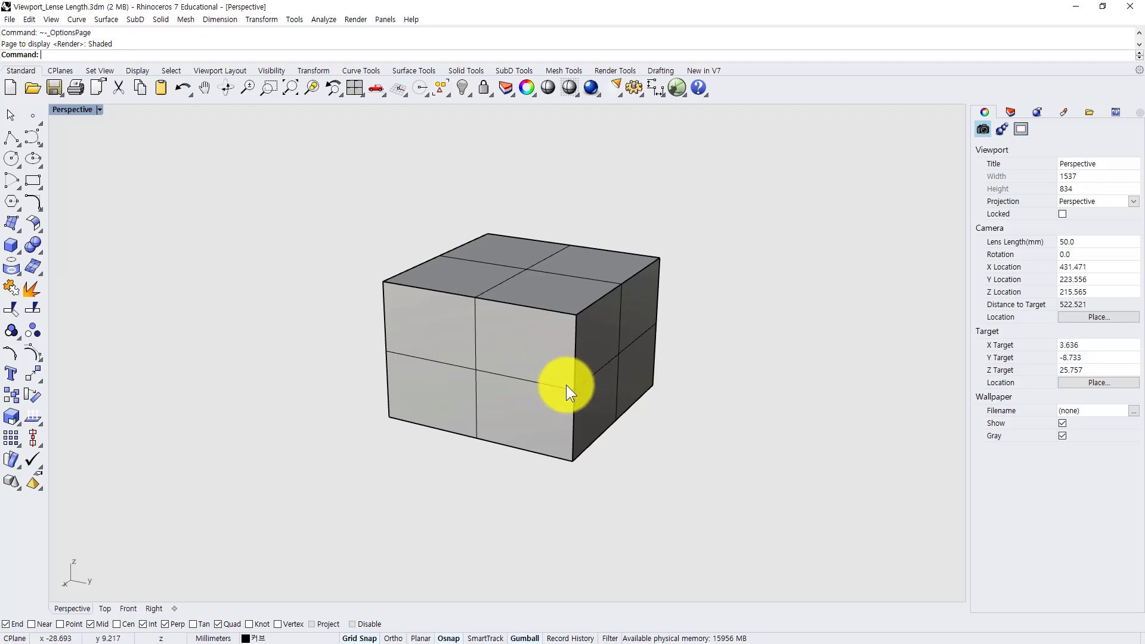
# - Rotate, pan and zoom the Perspective view of the box to examine each type of view navigation
pyautogui.moveTo(610, 374); pyautogui.dragTo(549, 375, button='right')
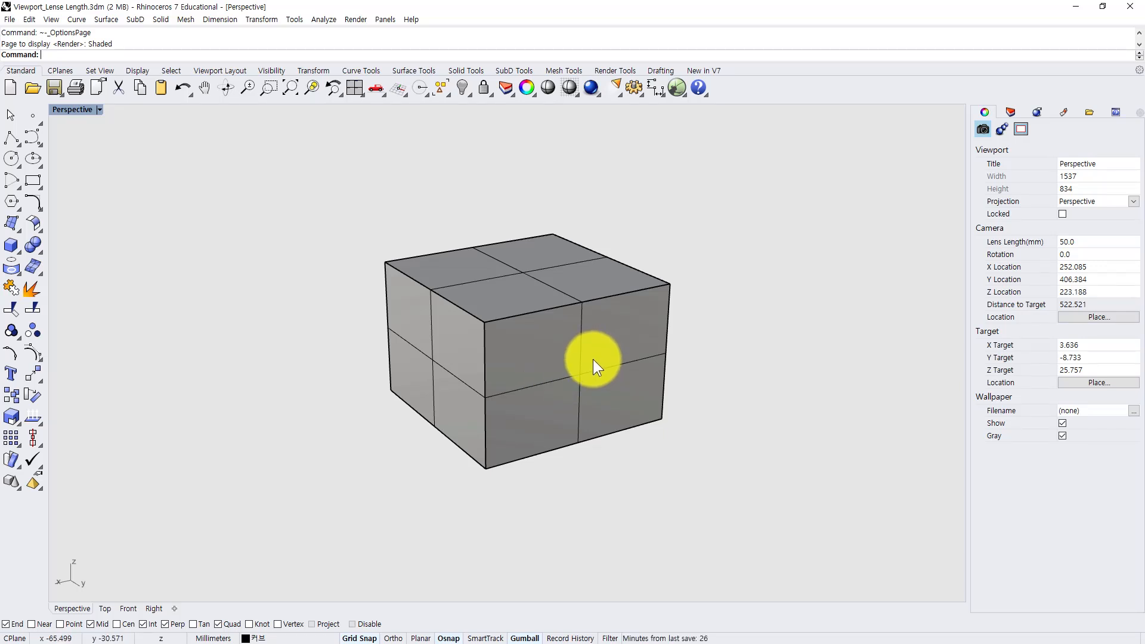
pyautogui.keyDown('shift'); pyautogui.moveTo(592, 359); pyautogui.dragTo(596, 388, button='right'); pyautogui.keyUp('shift')
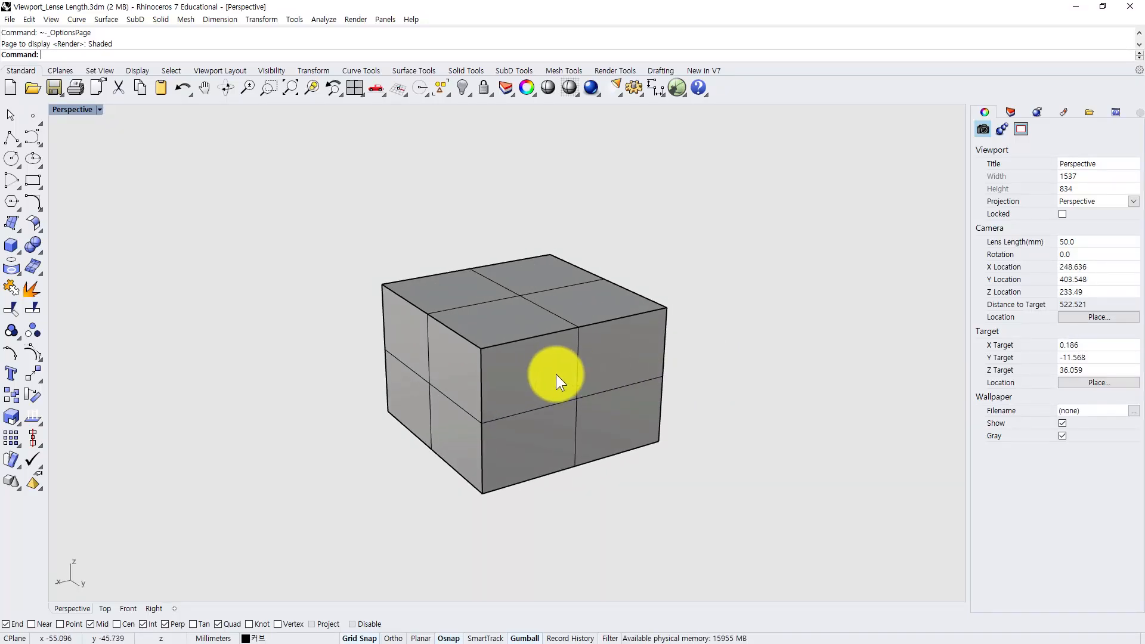
pyautogui.keyDown('ctrl'); pyautogui.moveTo(549, 376); pyautogui.dragTo(400, 359, button='right'); pyautogui.keyUp('ctrl')
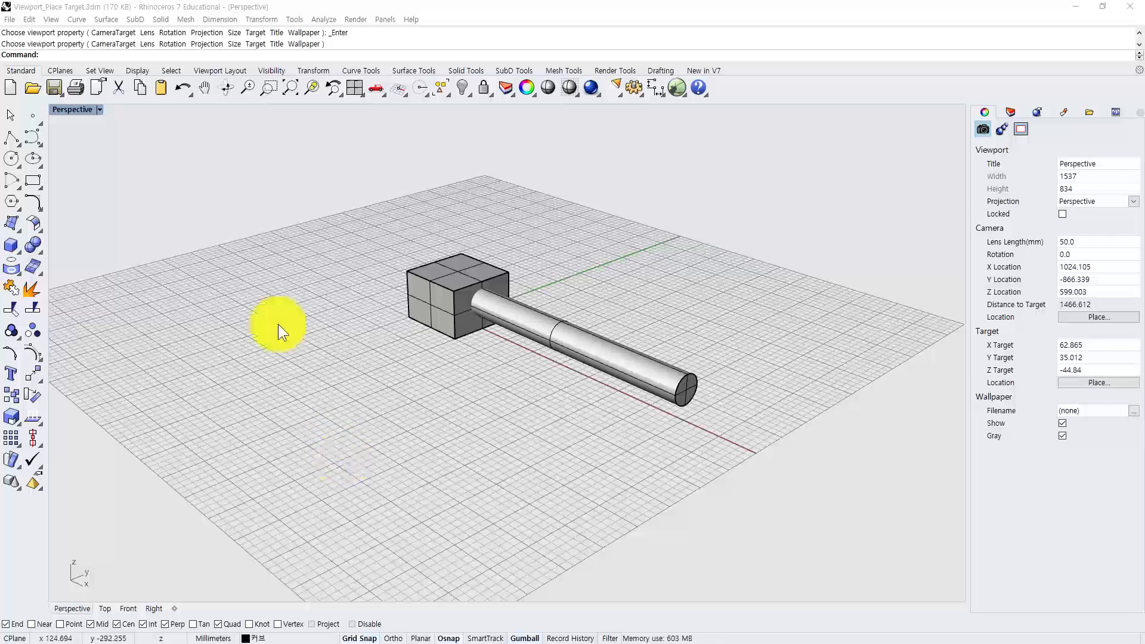
pyautogui.click(101, 110)
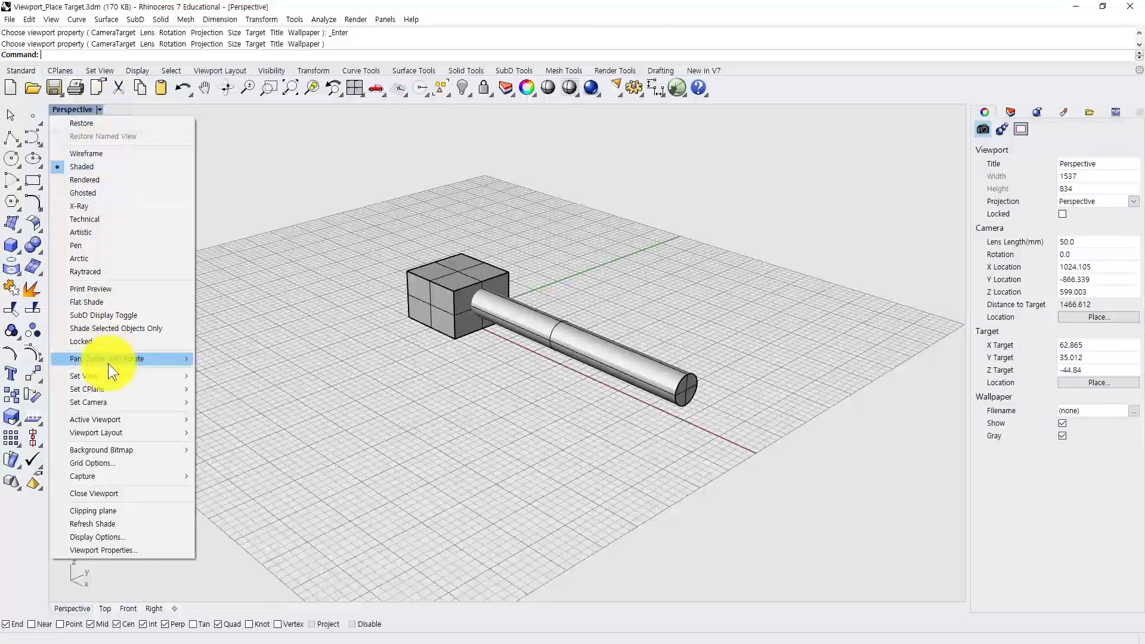
pyautogui.moveTo(112, 402)
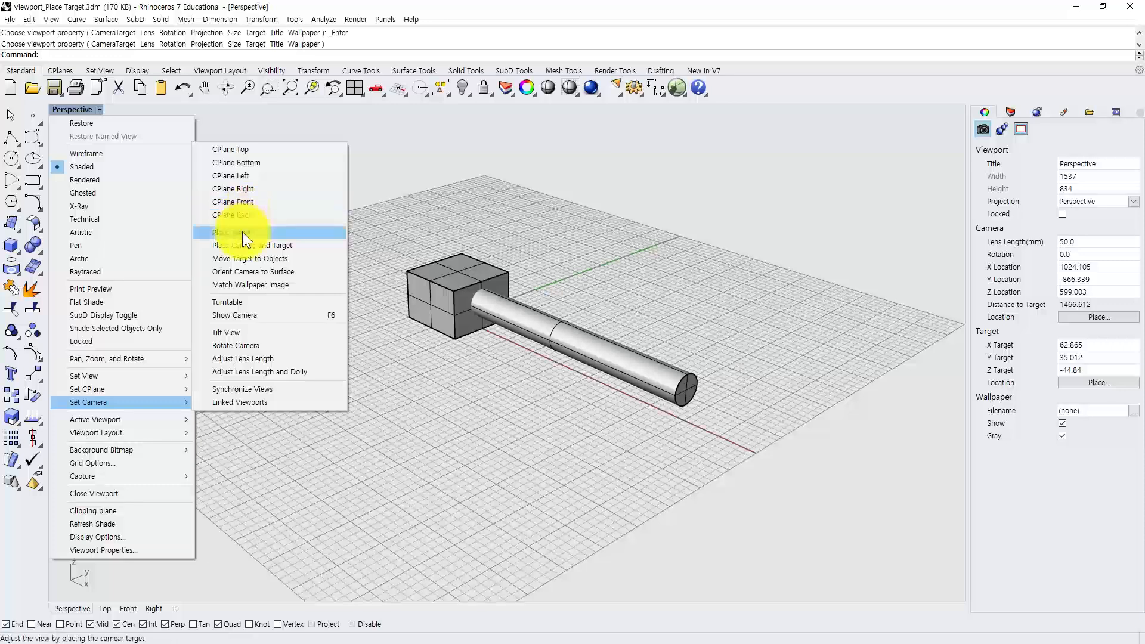
pyautogui.click(242, 231)
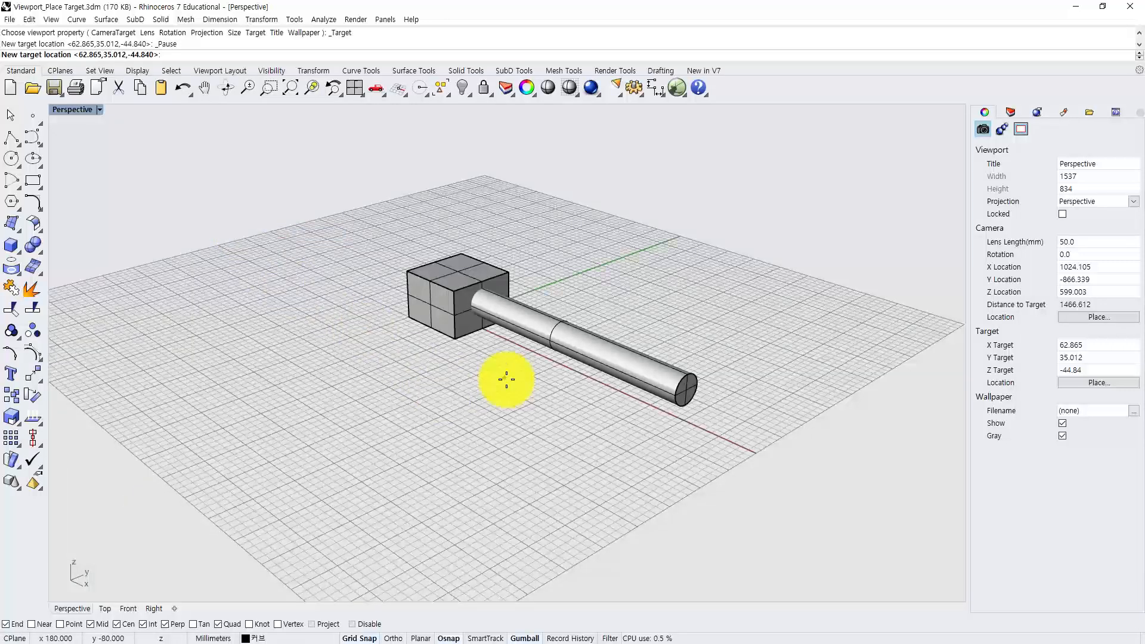
pyautogui.press('Return')
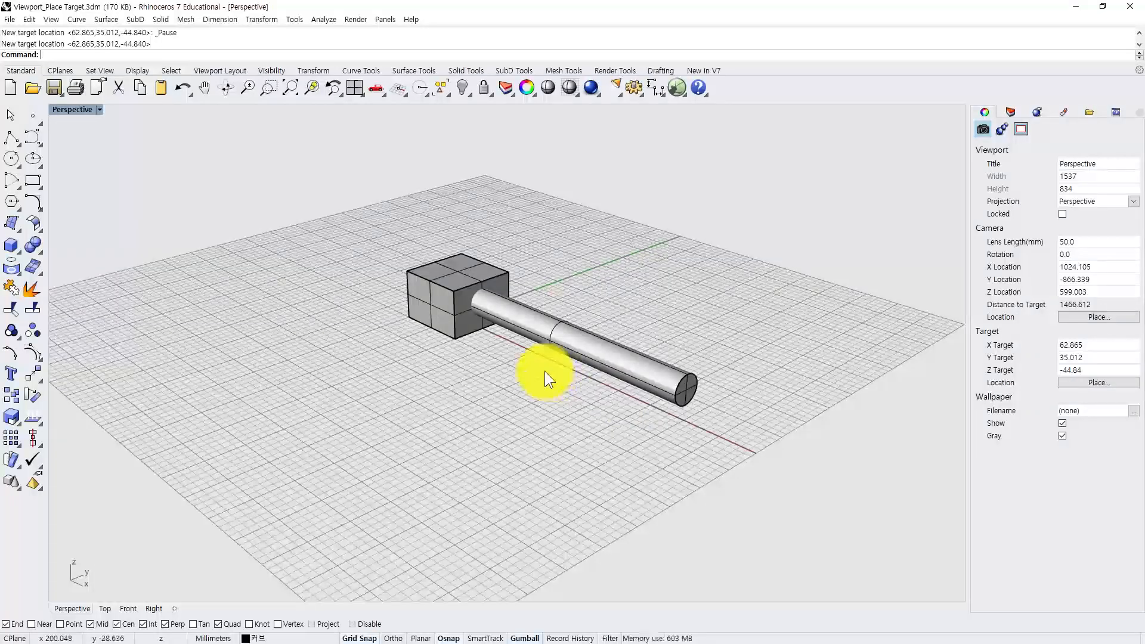
# - Bring the cylinder's free end into a close view and examine how orbiting behaves with the current camera target
pyautogui.scroll(2, 539, 363)
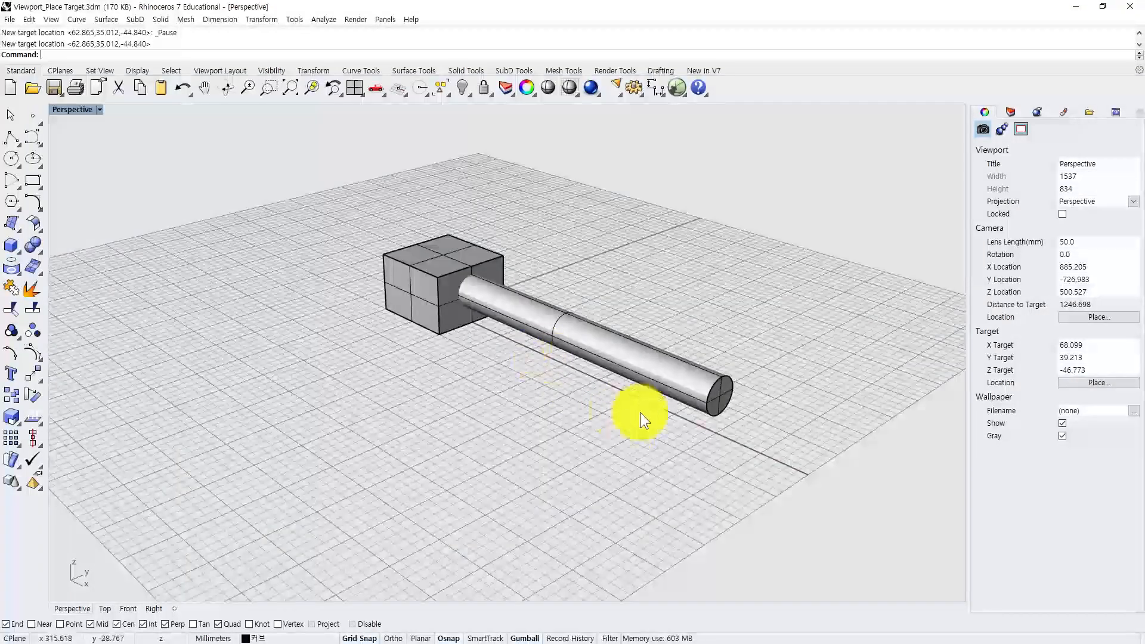
pyautogui.moveTo(642, 397); pyautogui.dragTo(851, 412, button='right')
pyautogui.keyDown('shift'); pyautogui.moveTo(770, 449); pyautogui.dragTo(266, 225, button='right'); pyautogui.keyUp('shift')
pyautogui.keyDown('ctrl'); pyautogui.moveTo(331, 277); pyautogui.dragTo(418, 296, button='right'); pyautogui.keyUp('ctrl')
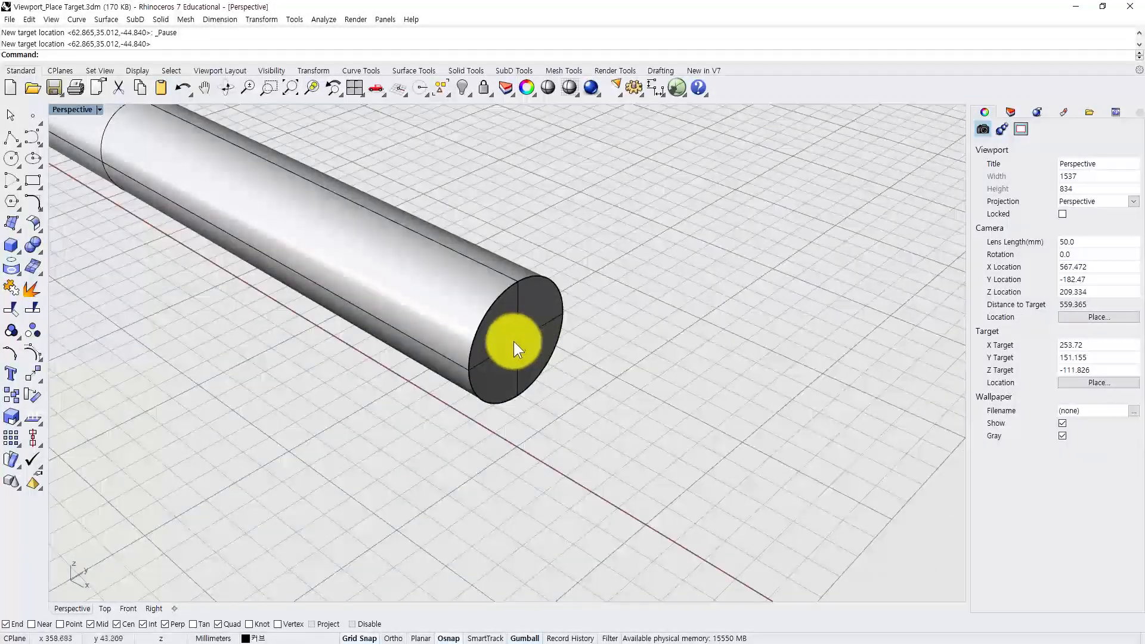
pyautogui.moveTo(514, 341); pyautogui.dragTo(324, 341, button='right')
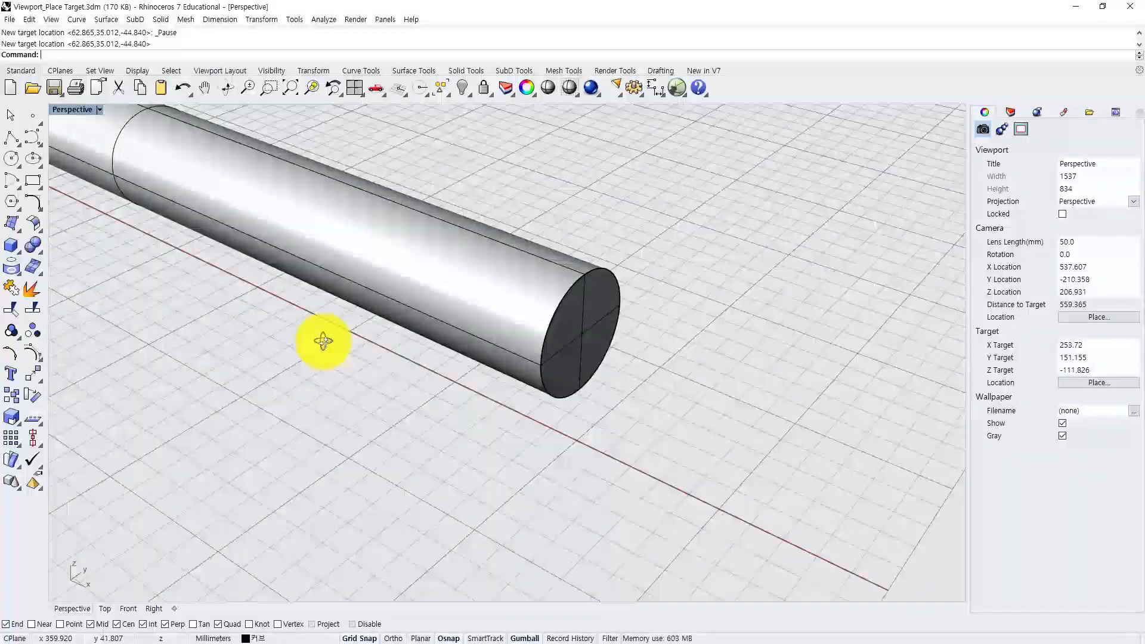
pyautogui.scroll(2, 546, 331)
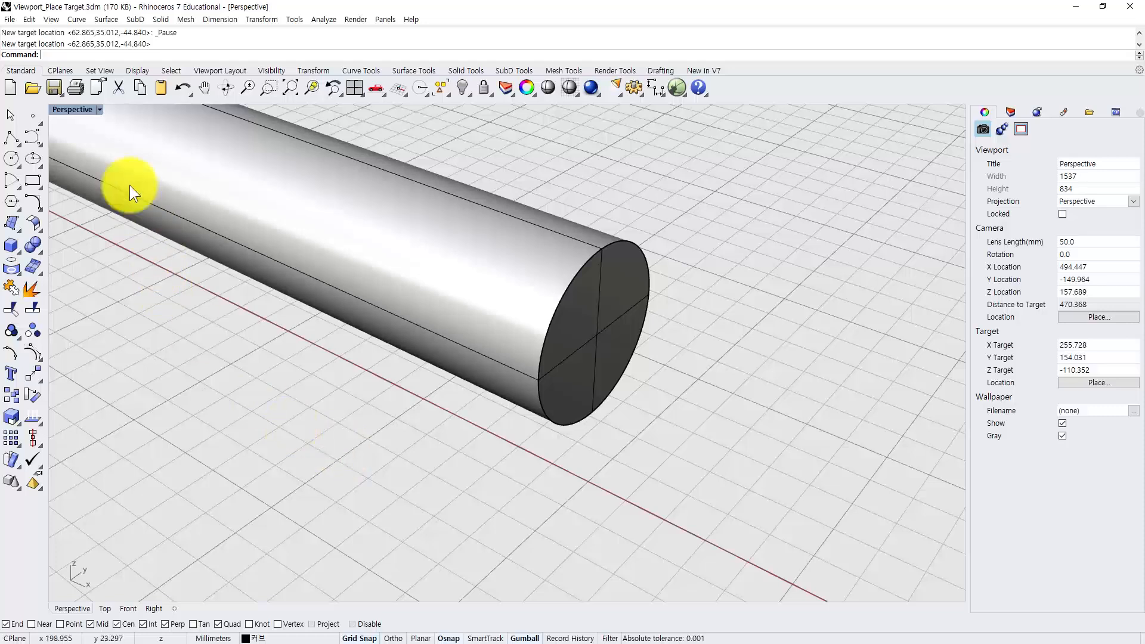
# - Place the Perspective camera's target at the centre of the cylinder's free end face (400,0,40) and check the rotation around it
pyautogui.click(99, 110)
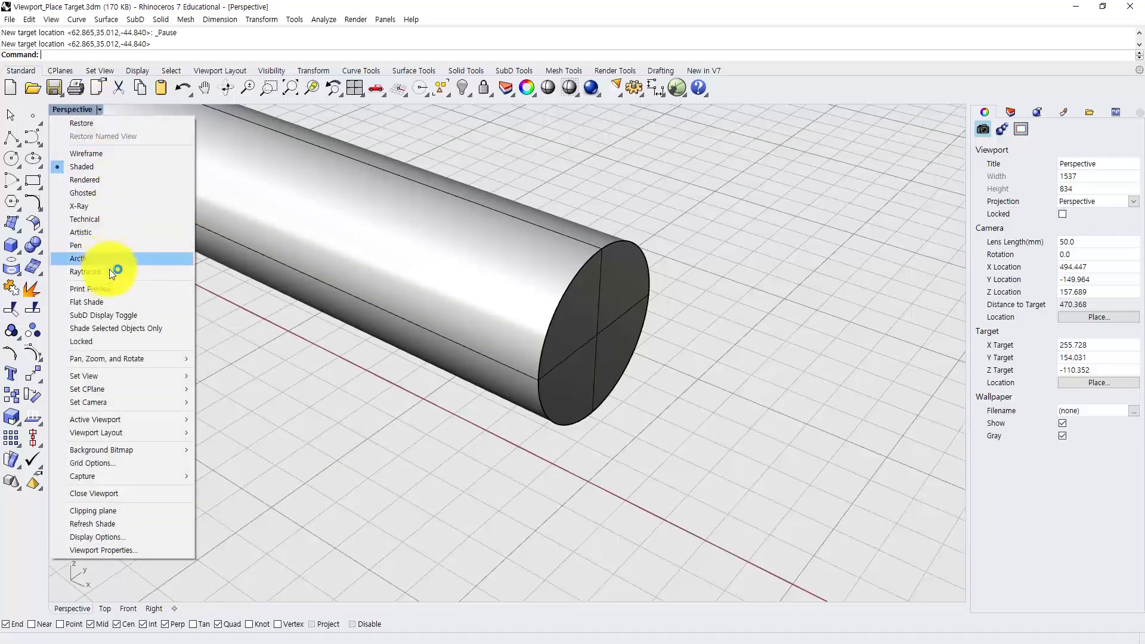
pyautogui.moveTo(118, 406)
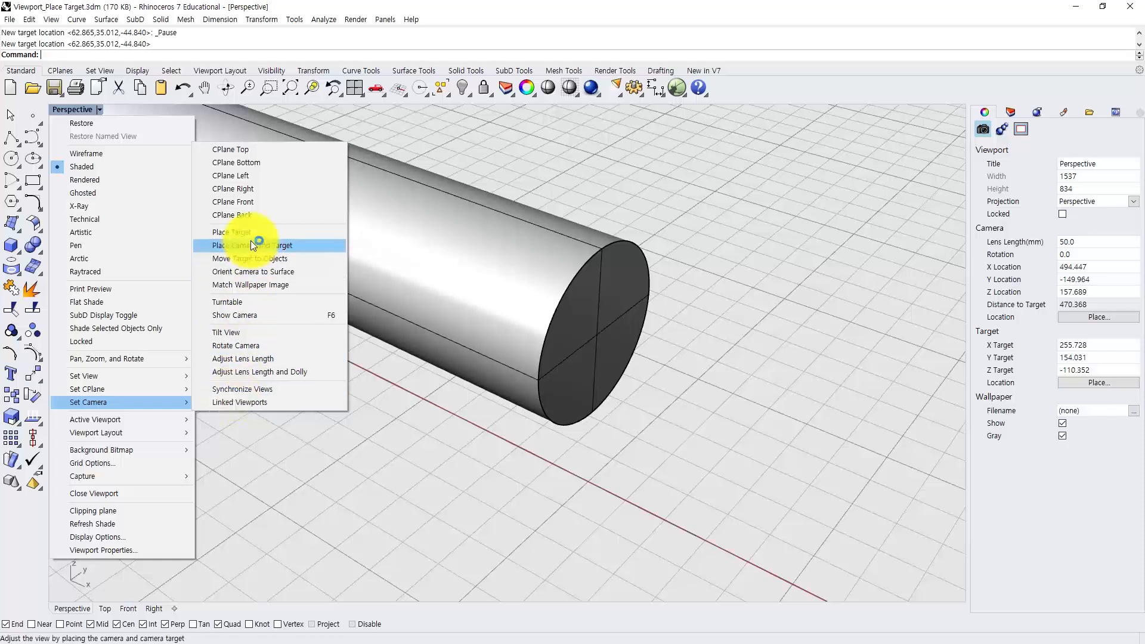
pyautogui.click(252, 233)
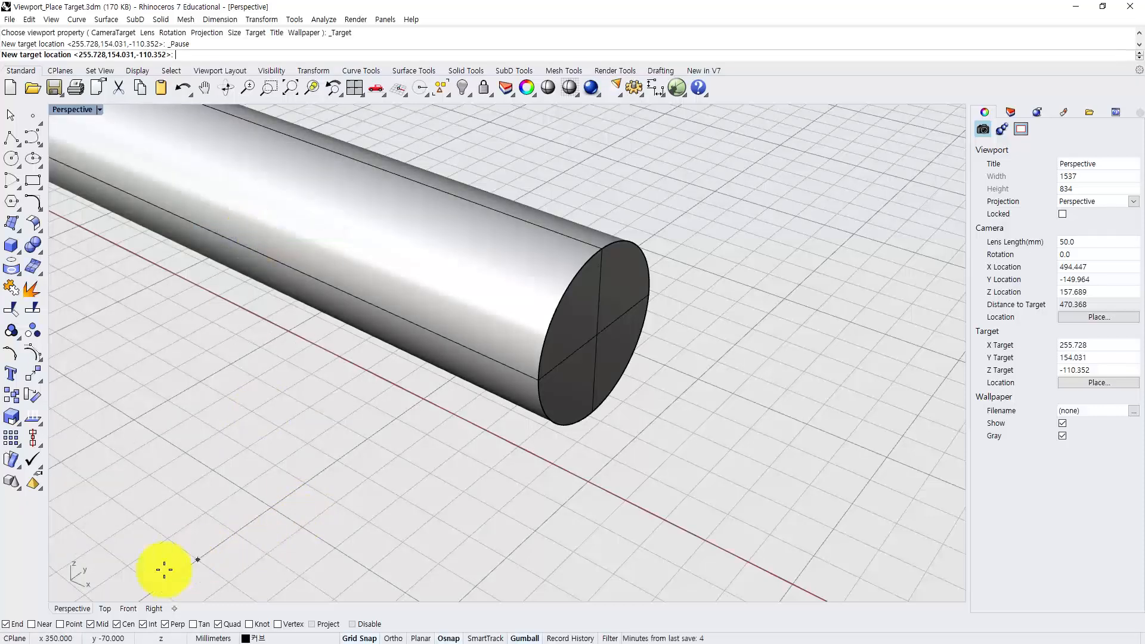
pyautogui.click(555, 421)
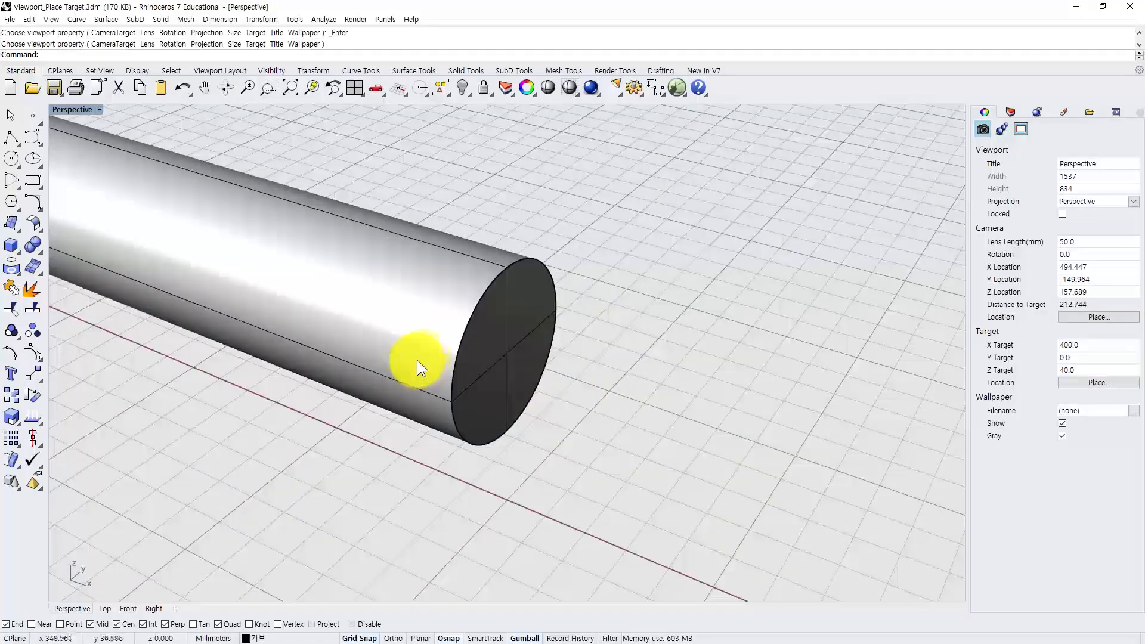
pyautogui.moveTo(278, 344); pyautogui.dragTo(307, 297, button='right')
pyautogui.scroll(2, 471, 322)
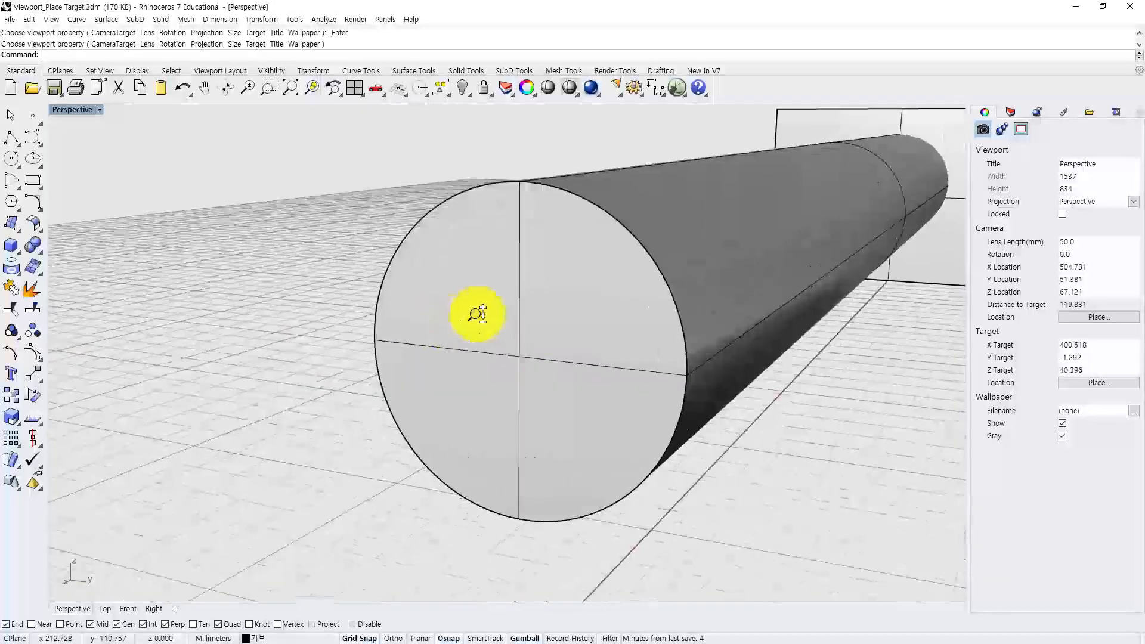
pyautogui.moveTo(503, 316); pyautogui.dragTo(298, 335, button='right')
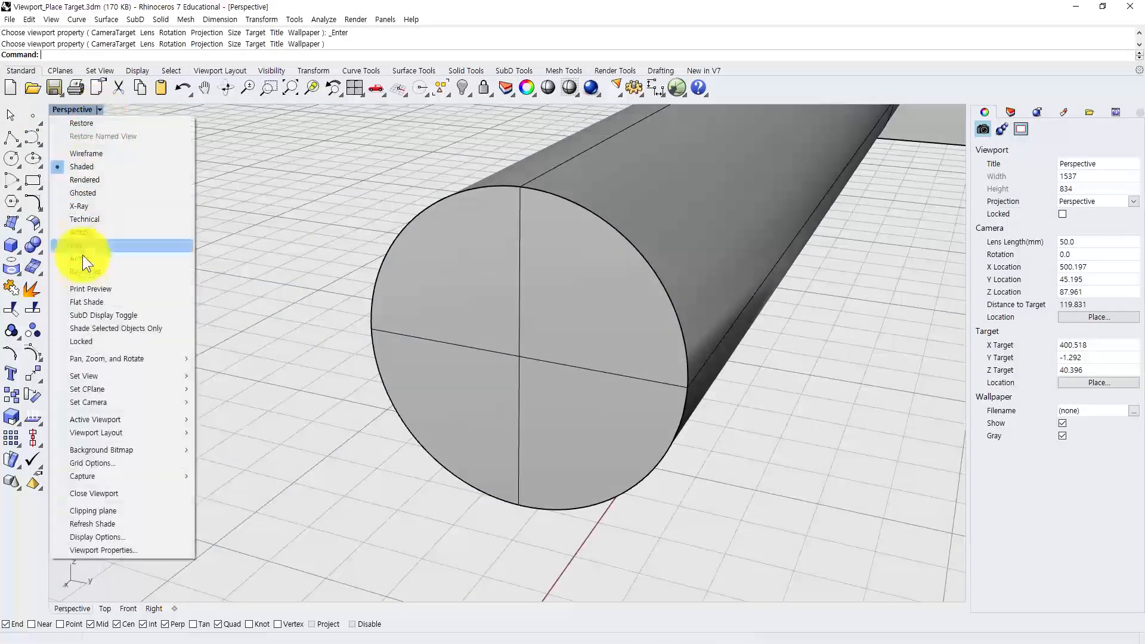
# - Place the Perspective camera's target at the world origin, 0,0,0
pyautogui.moveTo(116, 396)
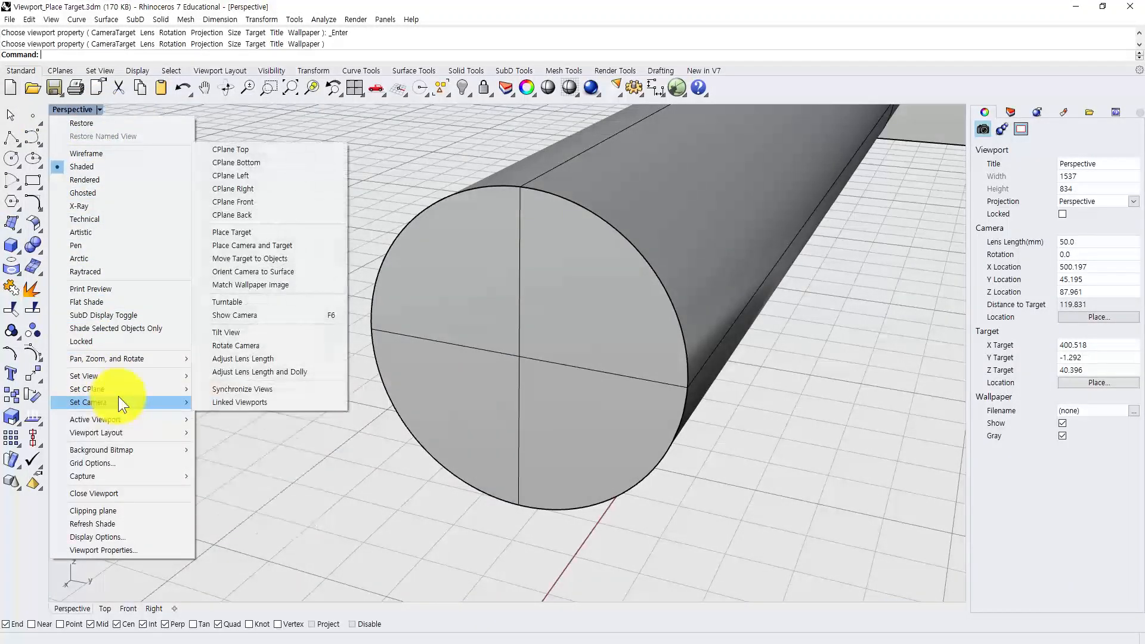
pyautogui.click(245, 231)
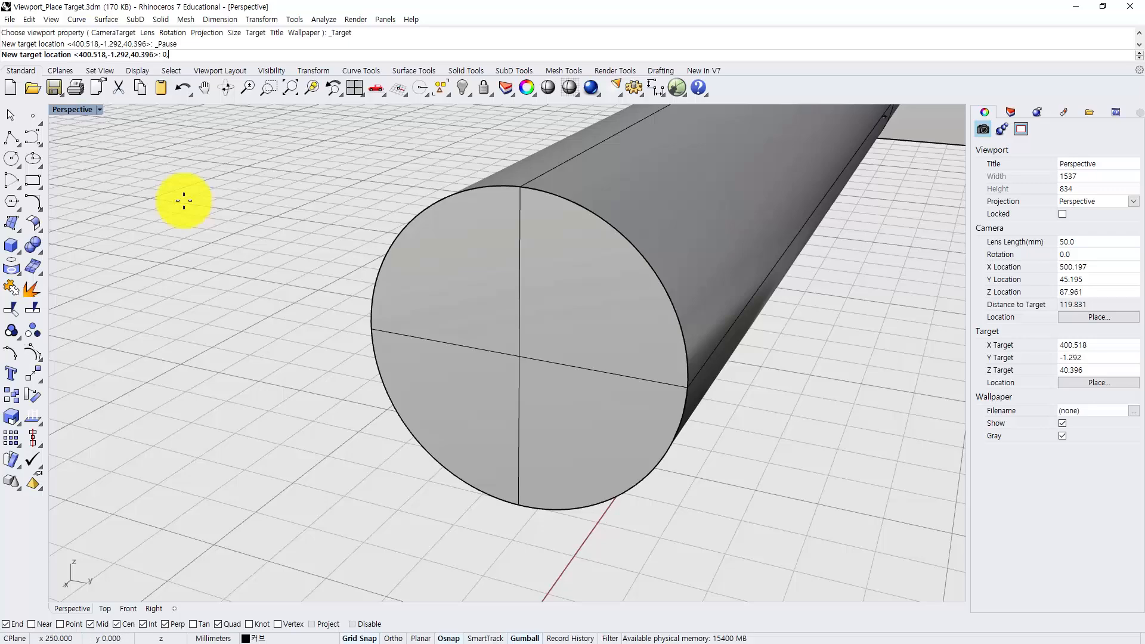
pyautogui.write('0,0,0')
pyautogui.press('Return')
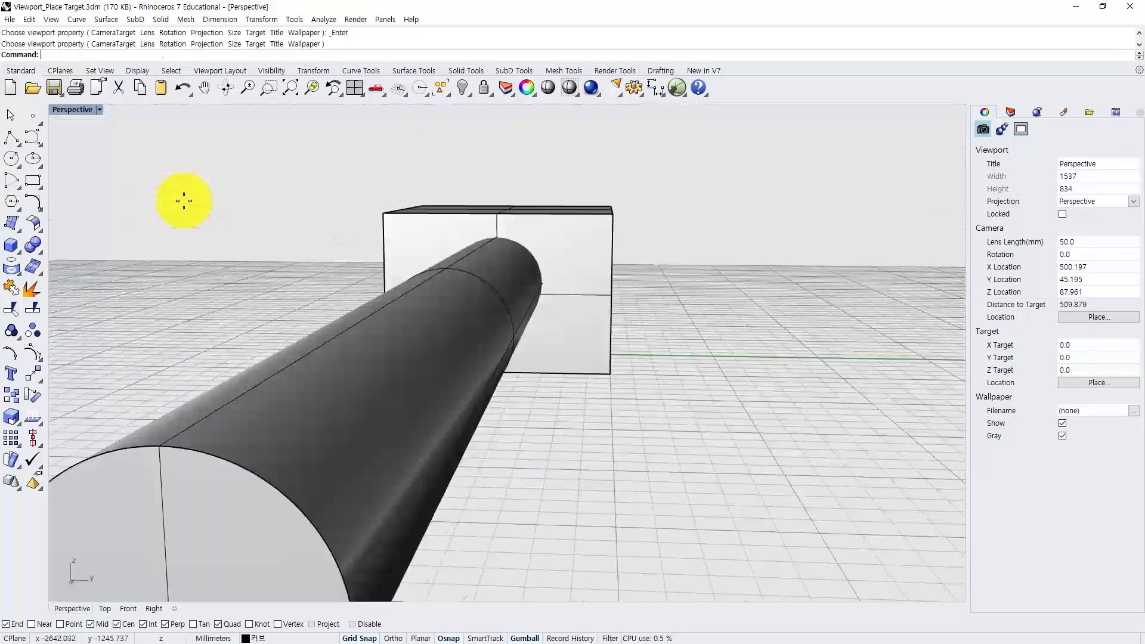
# - Orbit around the box with the relocated target and view the whole box and cylinder from the other side
pyautogui.rightClick(480, 372)
pyautogui.moveTo(476, 382); pyautogui.dragTo(531, 381, button='right')
pyautogui.scroll(-3, 532, 381)
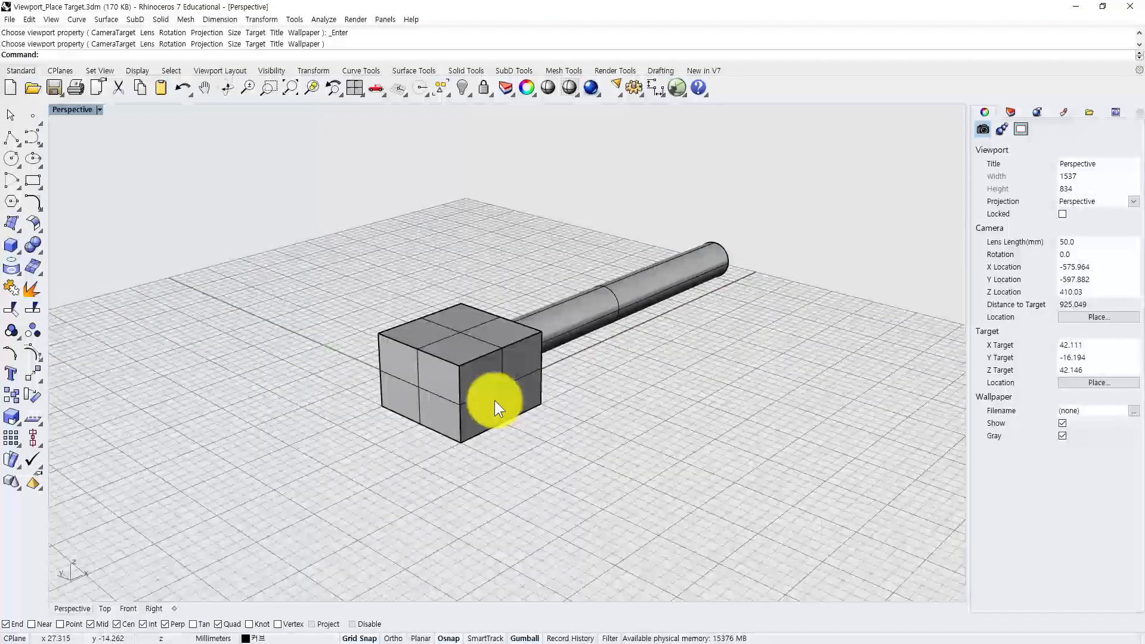
pyautogui.moveTo(495, 399); pyautogui.dragTo(371, 398, button='right')
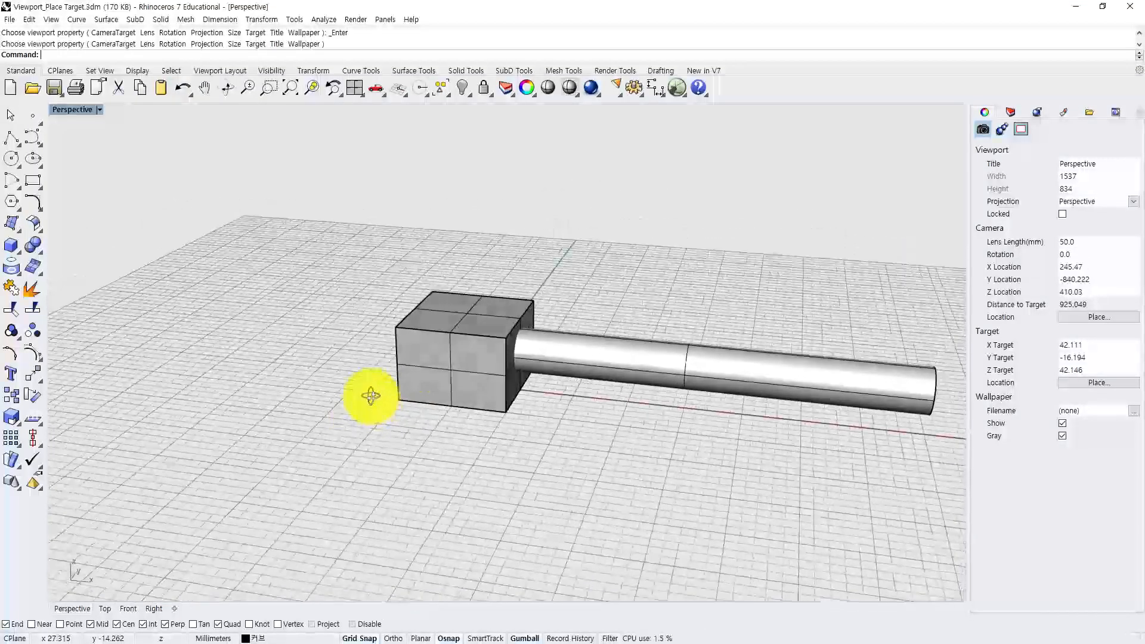
pyautogui.keyDown('shift'); pyautogui.moveTo(475, 389); pyautogui.dragTo(422, 383, button='right'); pyautogui.keyUp('shift')
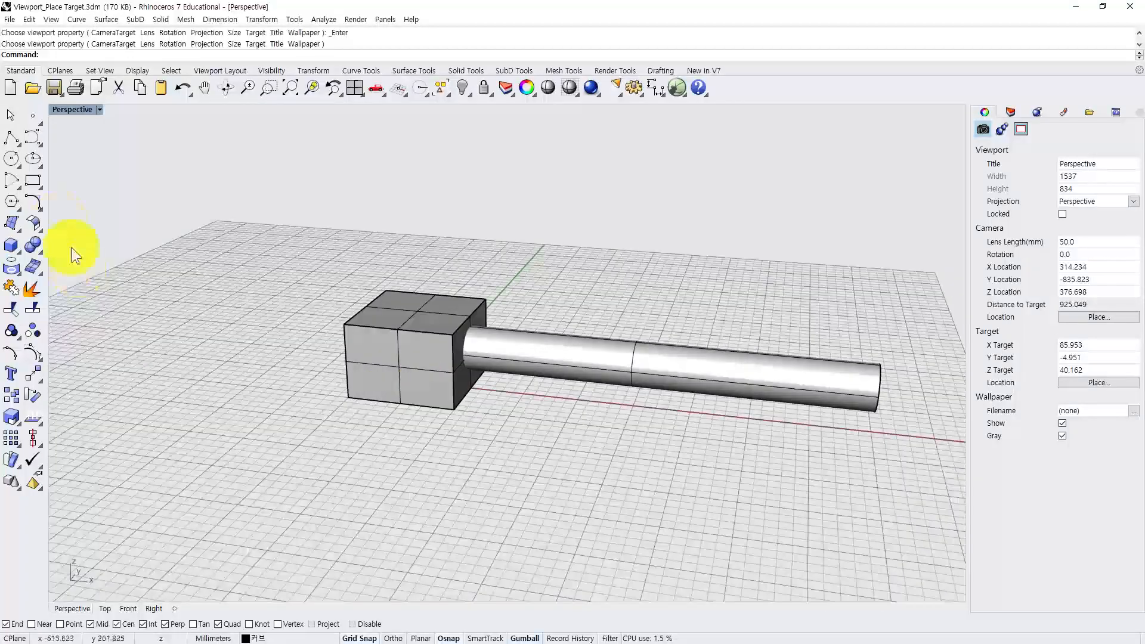